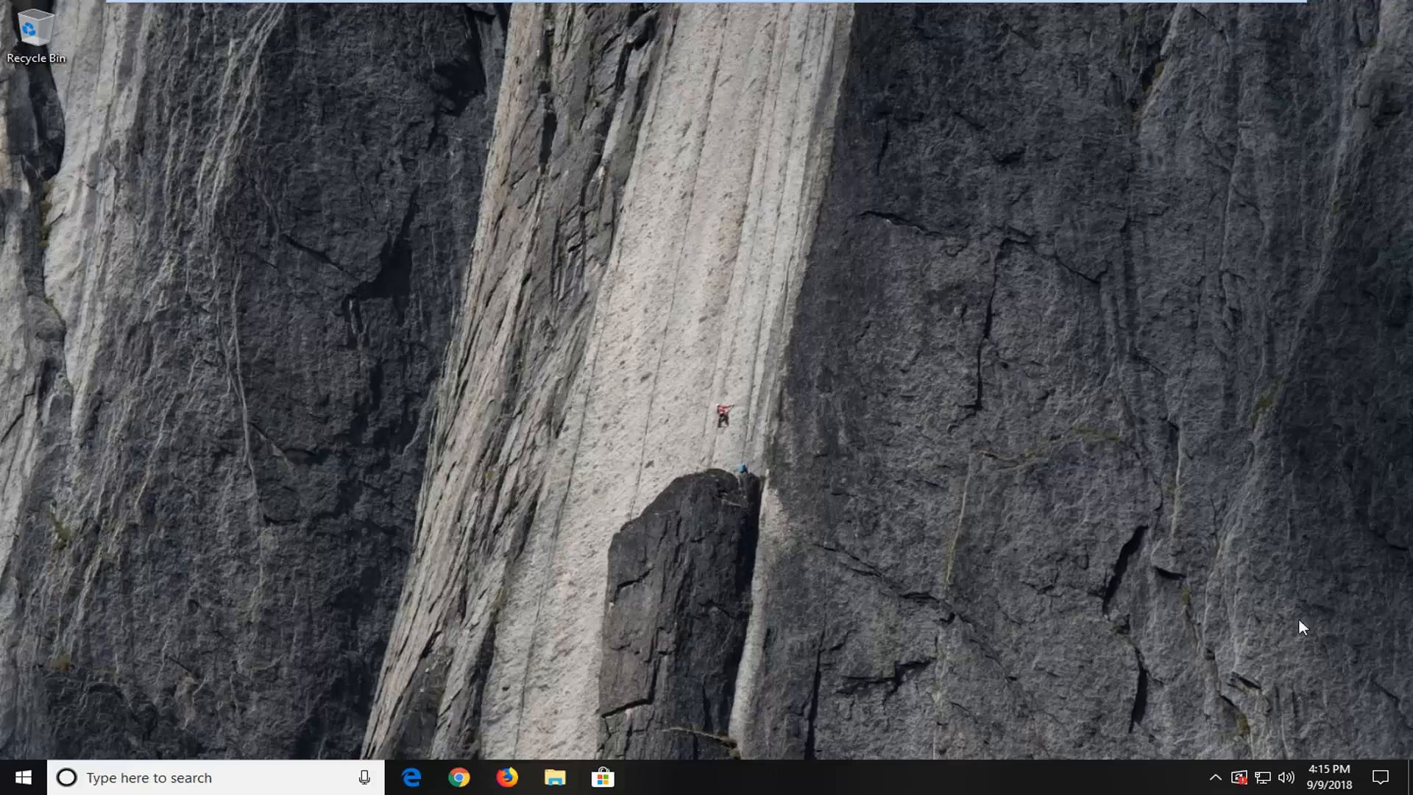
Search Windows for "services" and open the Services desktop app.
click(23, 775)
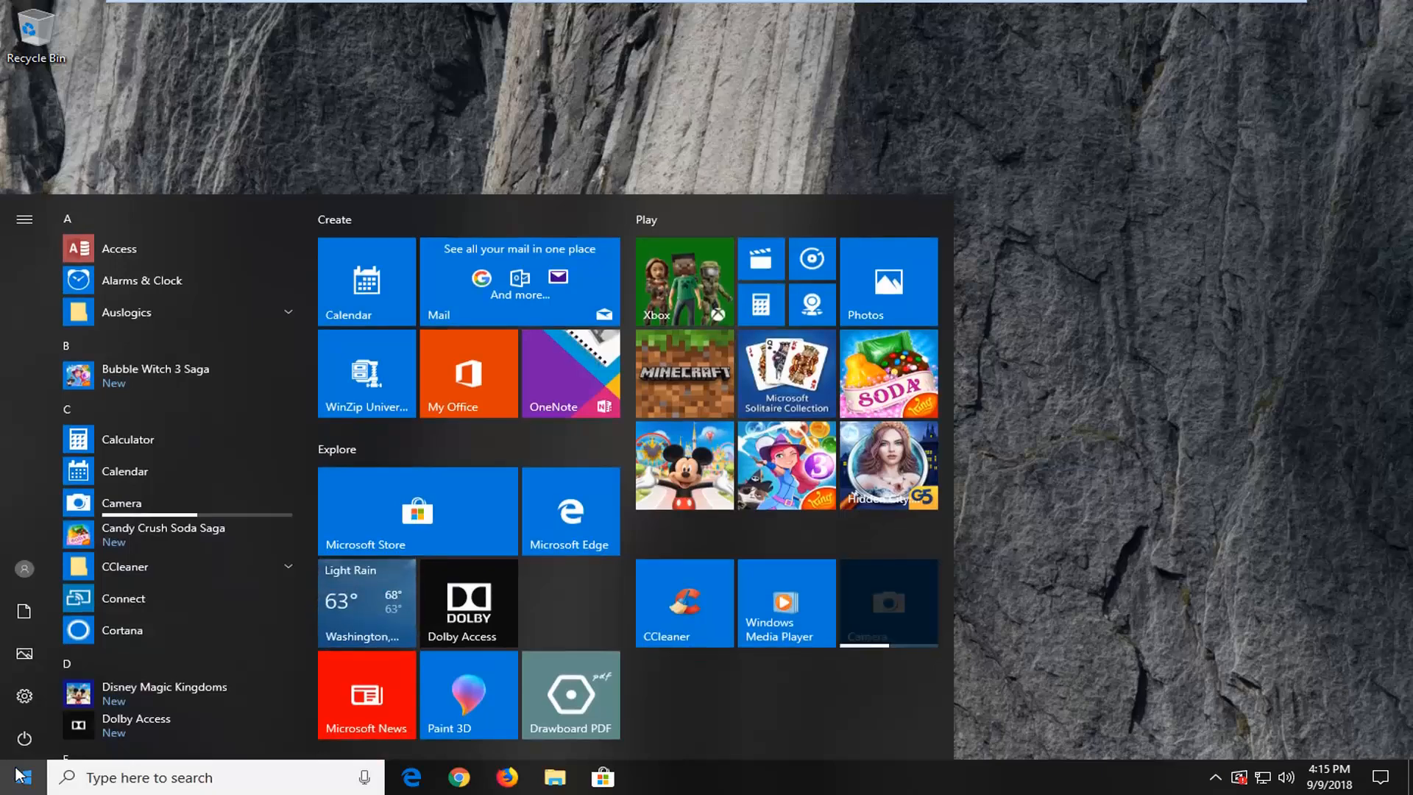
text(servic)
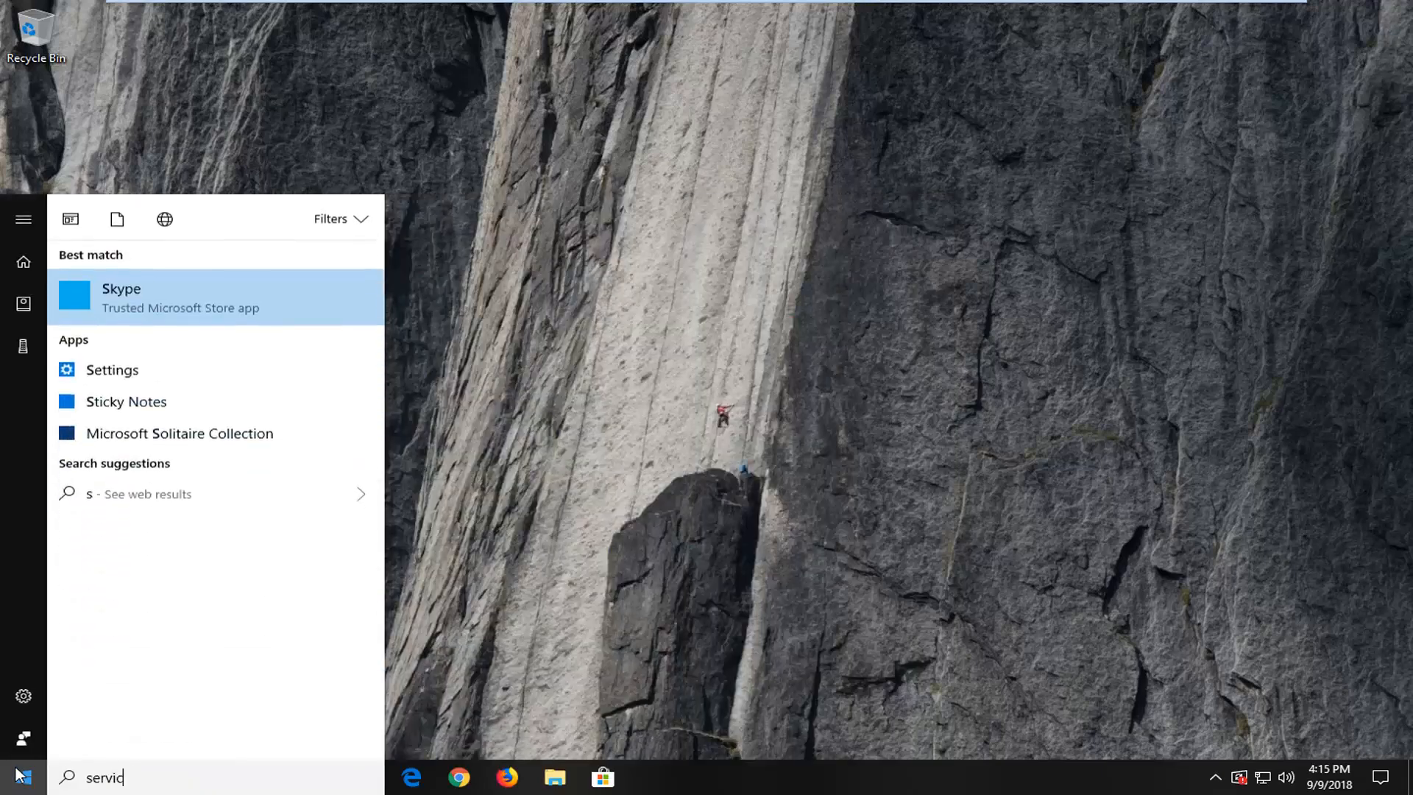
text(es)
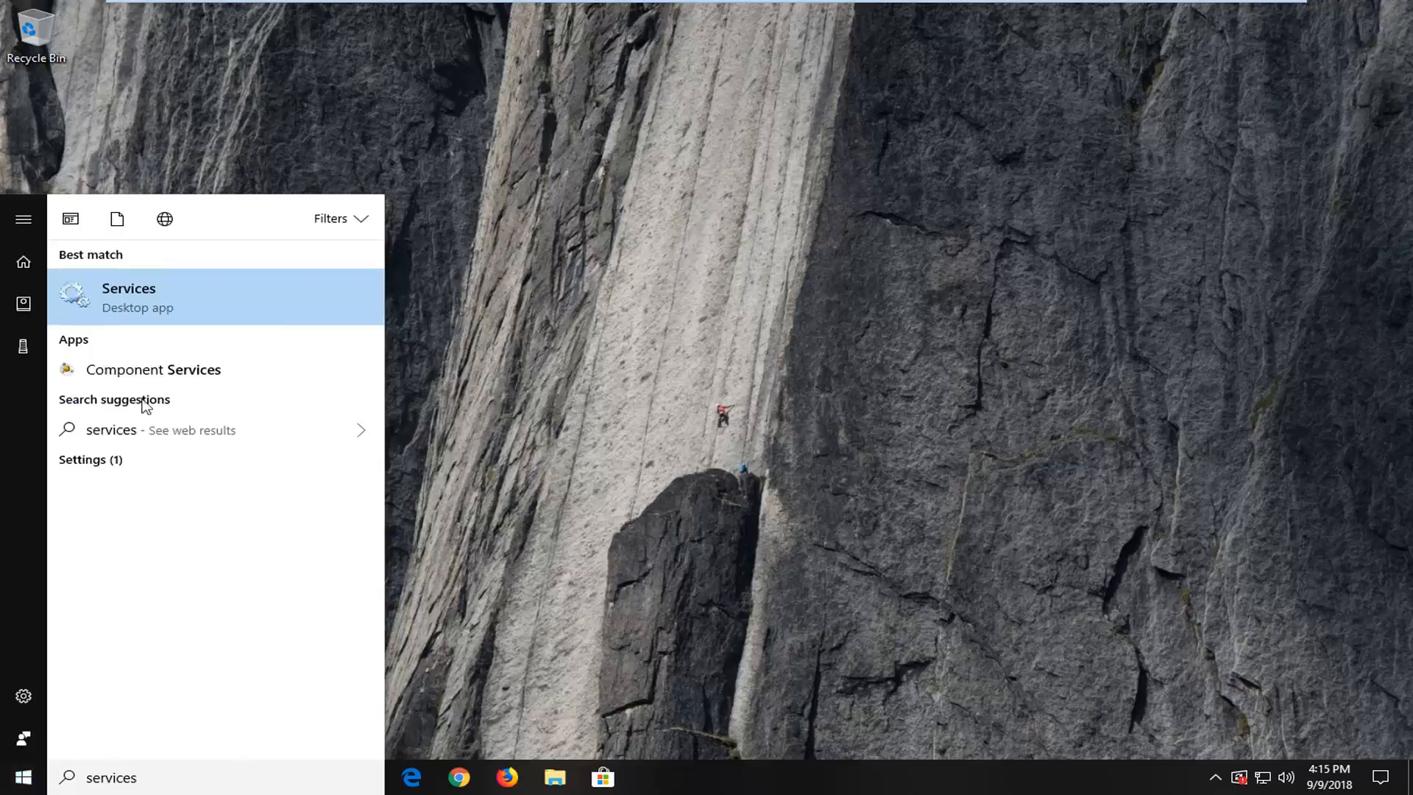
click(112, 303)
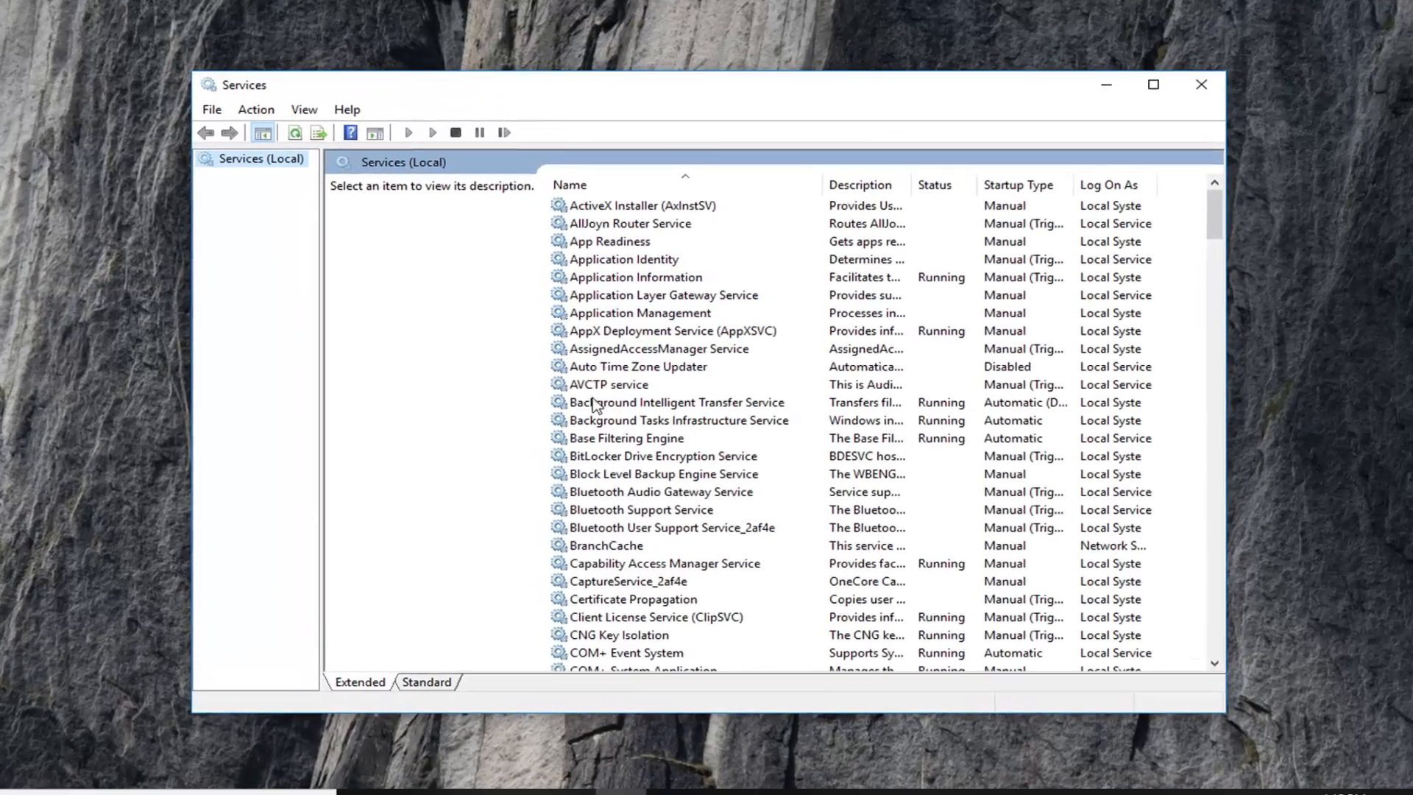
Stop the Background Intelligent Transfer Service from its properties and accept the dialog.
click(626, 381)
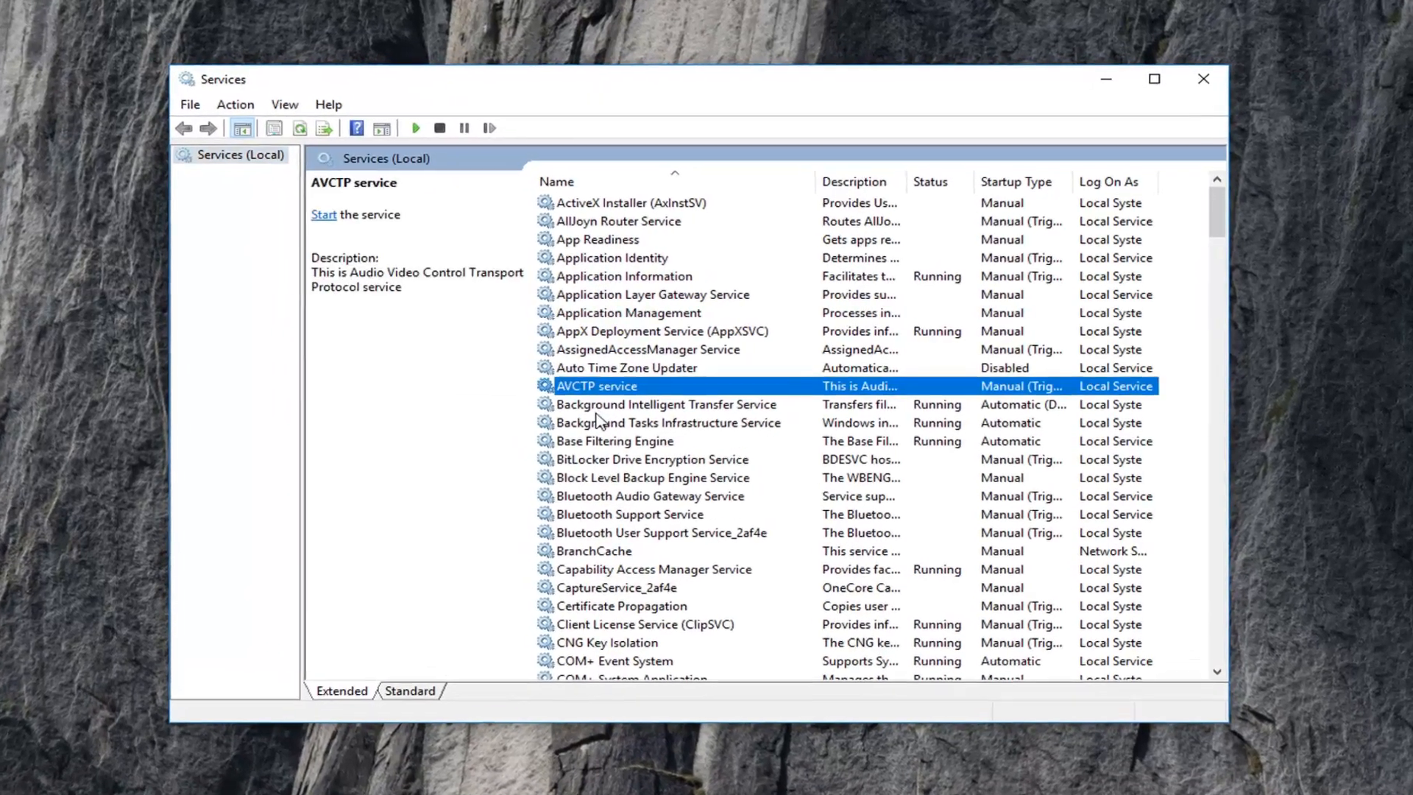
click(604, 407)
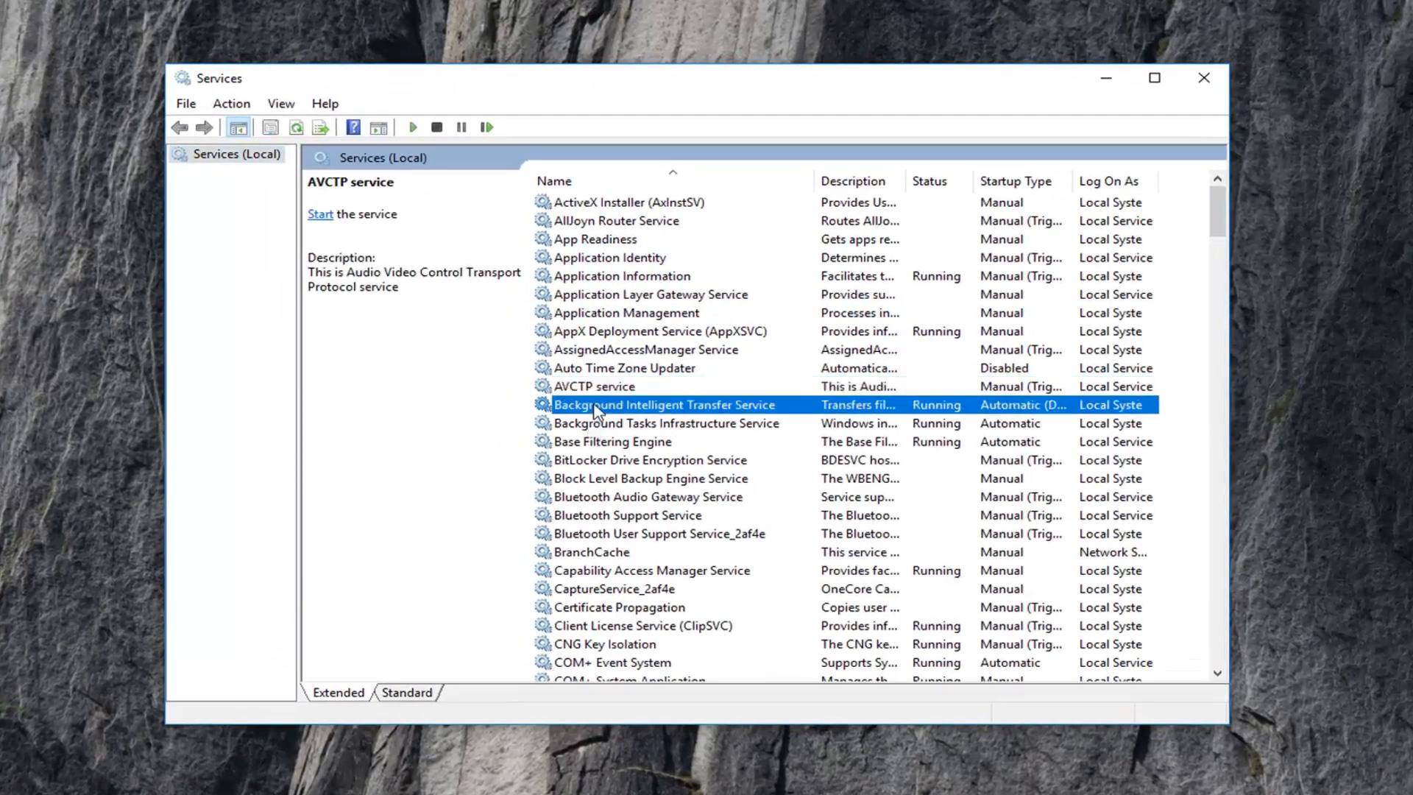
double_click(731, 406)
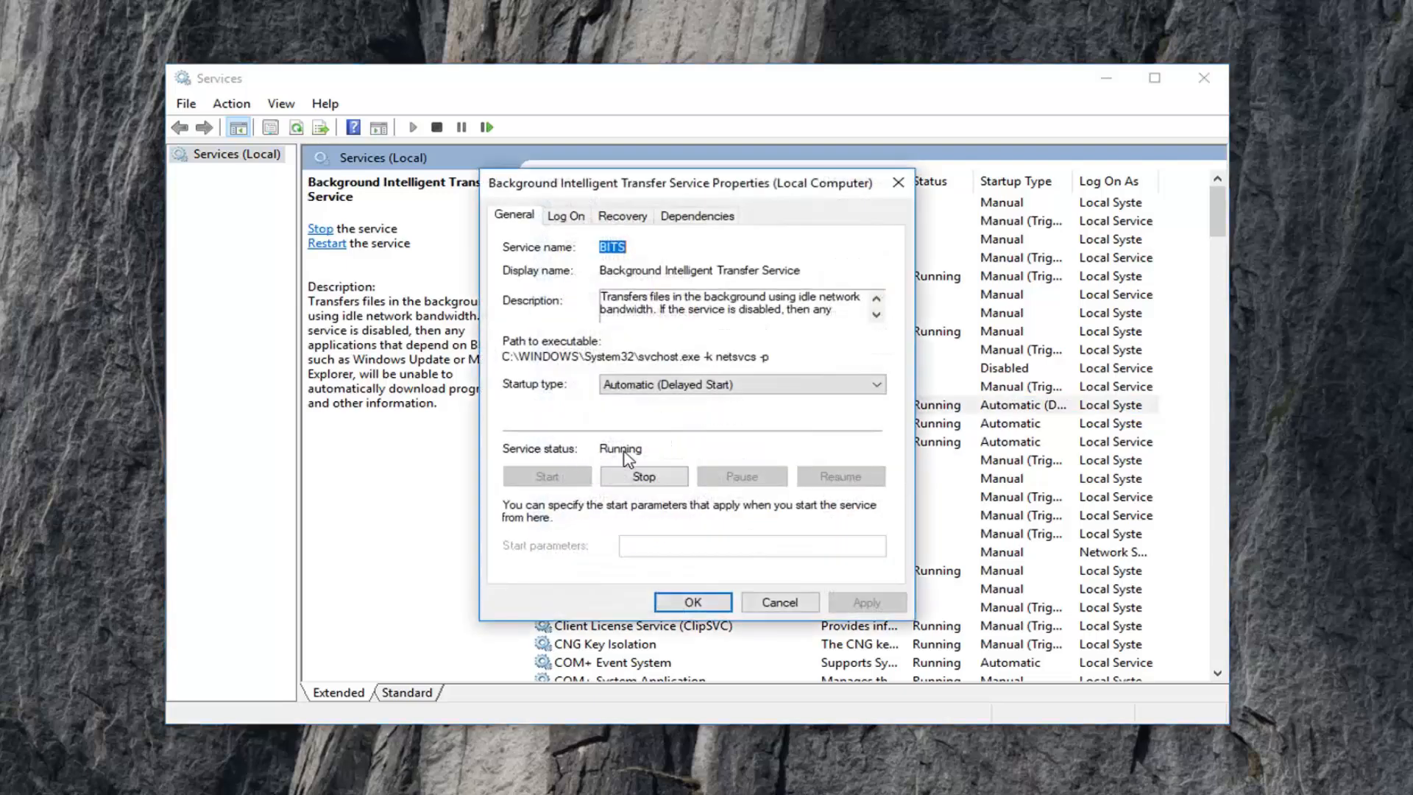
click(636, 481)
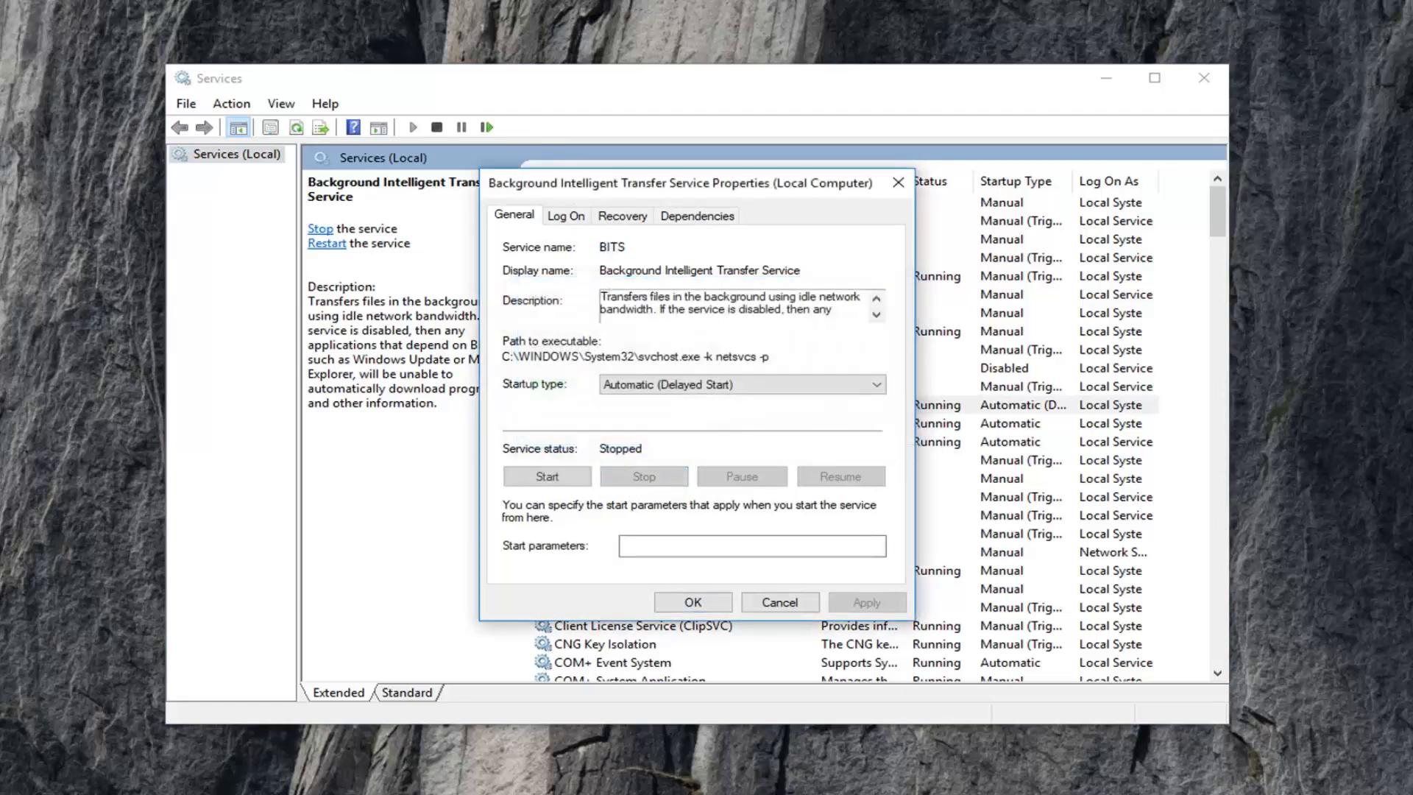
click(691, 602)
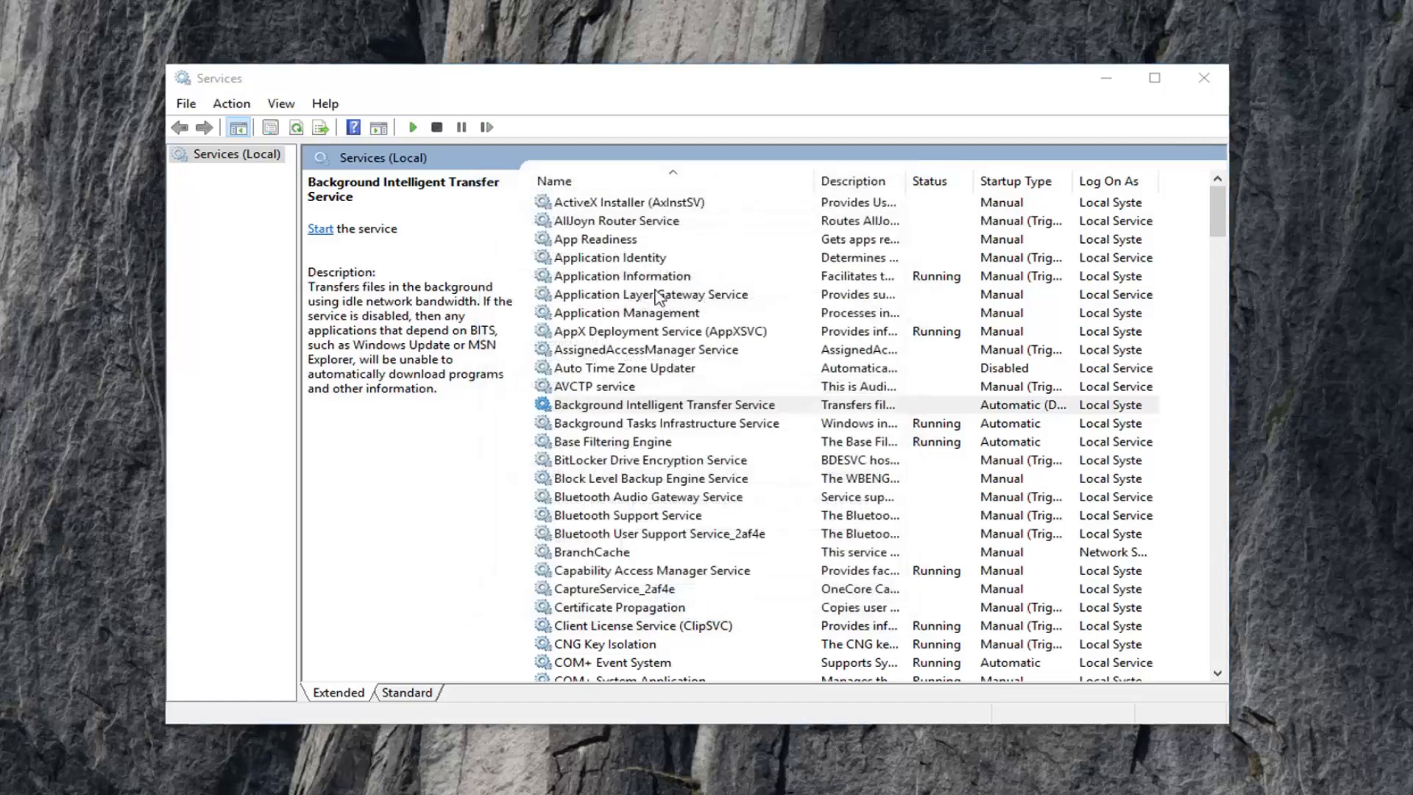
Open the properties of the Windows Update service and stop the service.
scroll(725, 447, down, 10)
scroll(734, 450, down, 20)
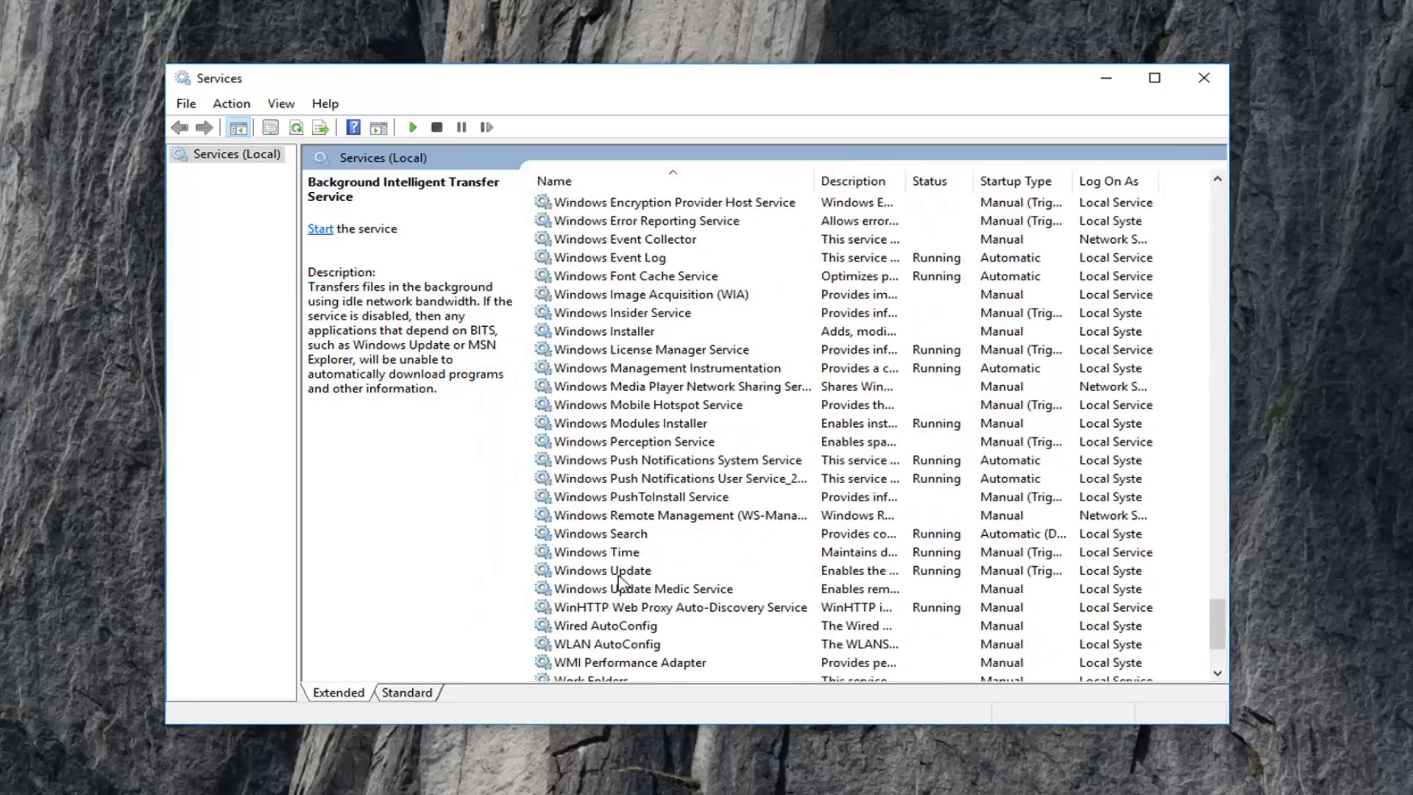
click(621, 573)
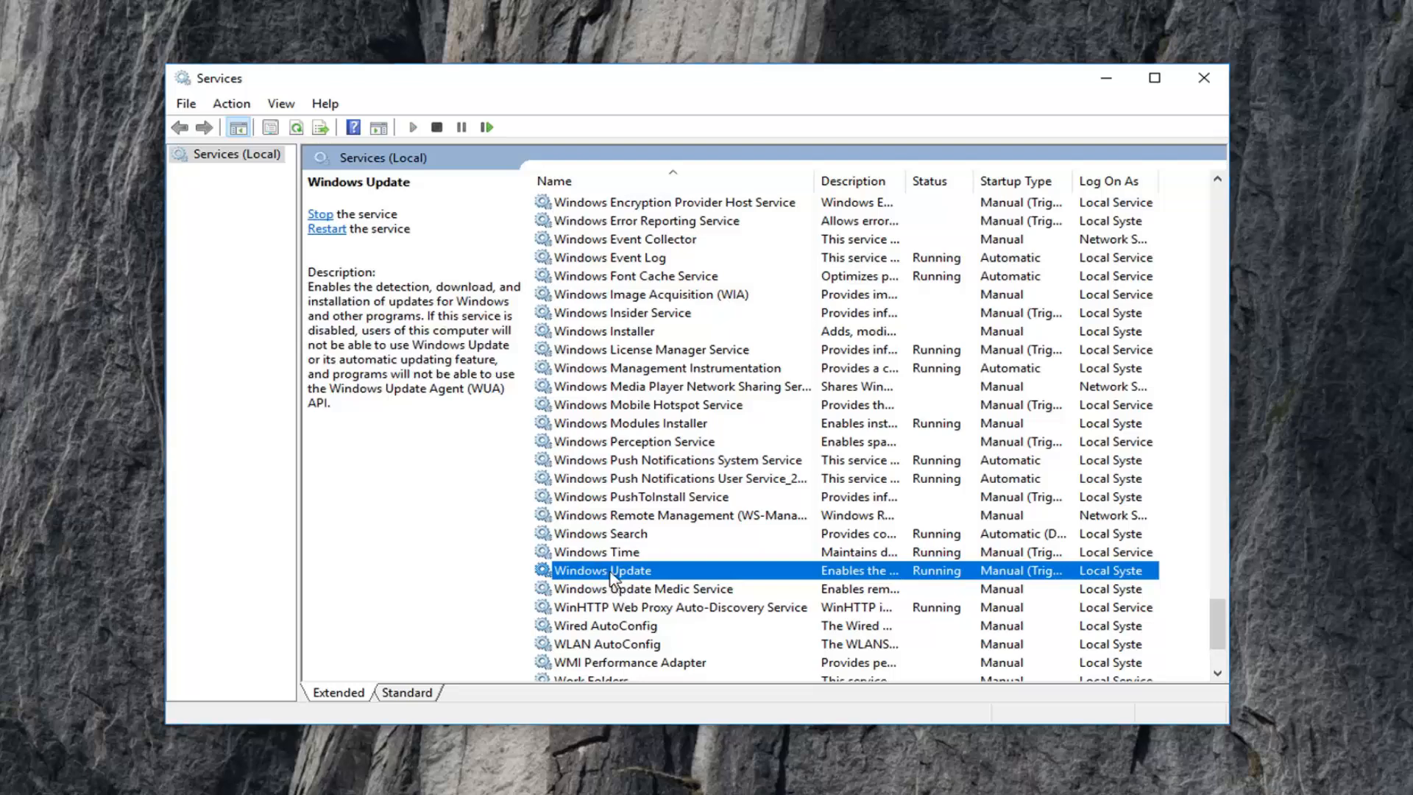
double_click(610, 571)
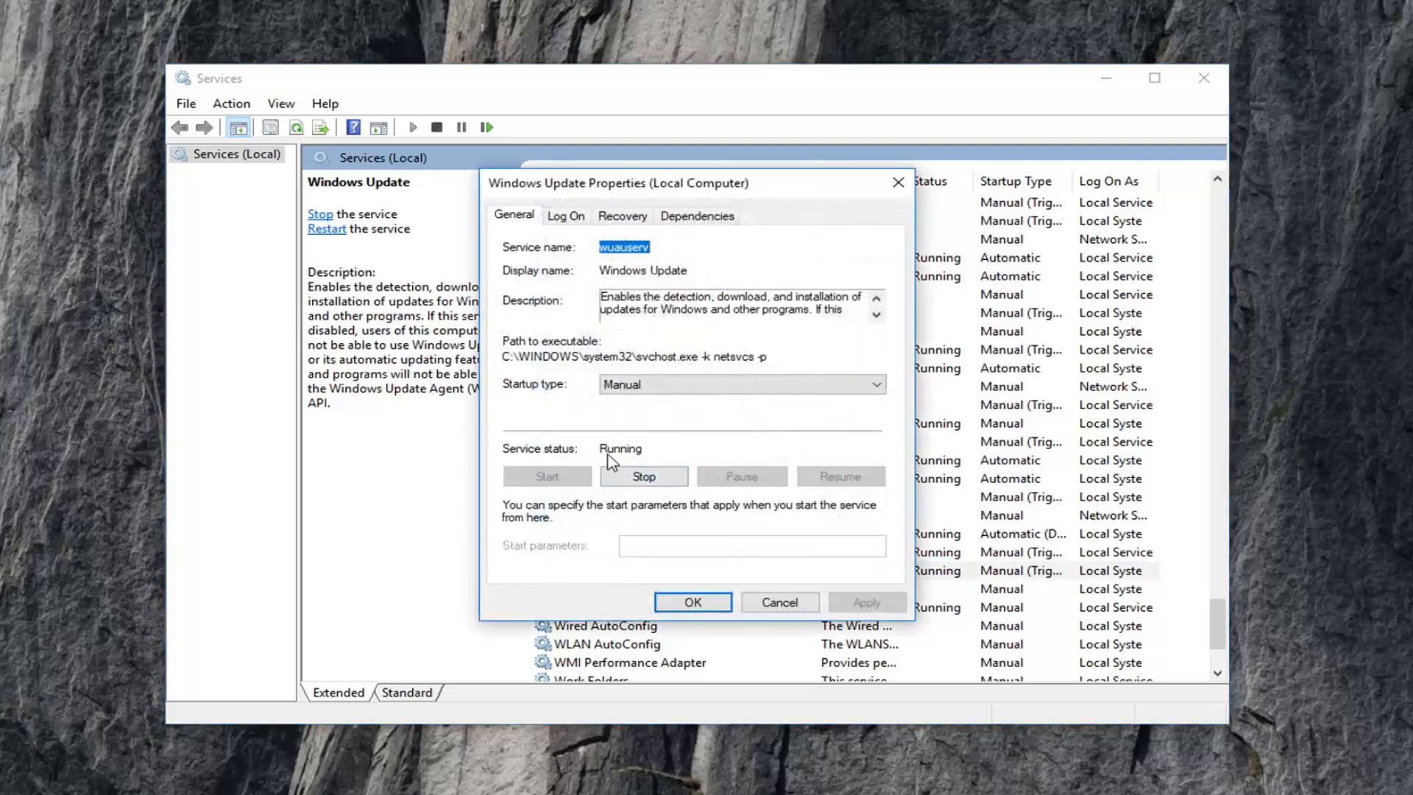
click(626, 480)
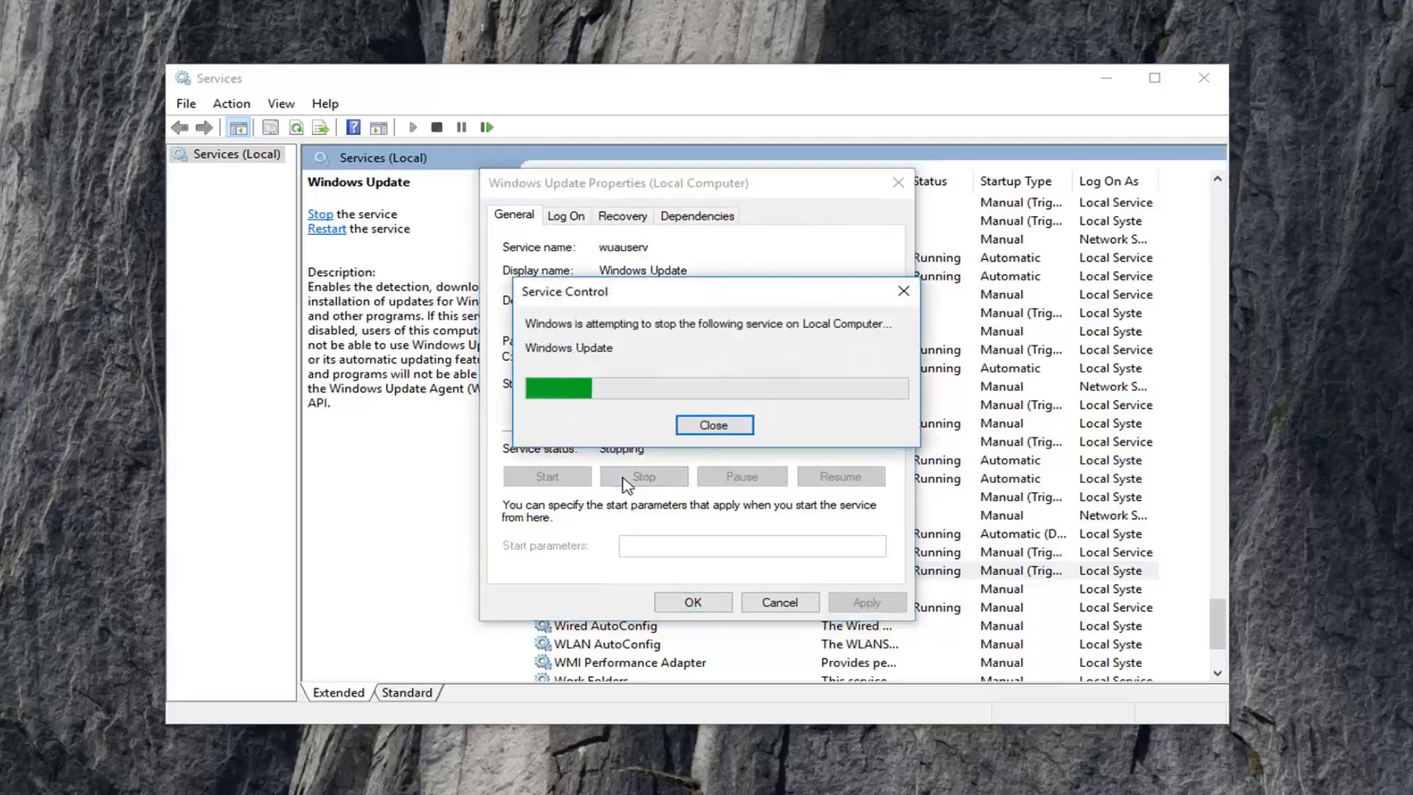
drag(624, 300, 874, 311)
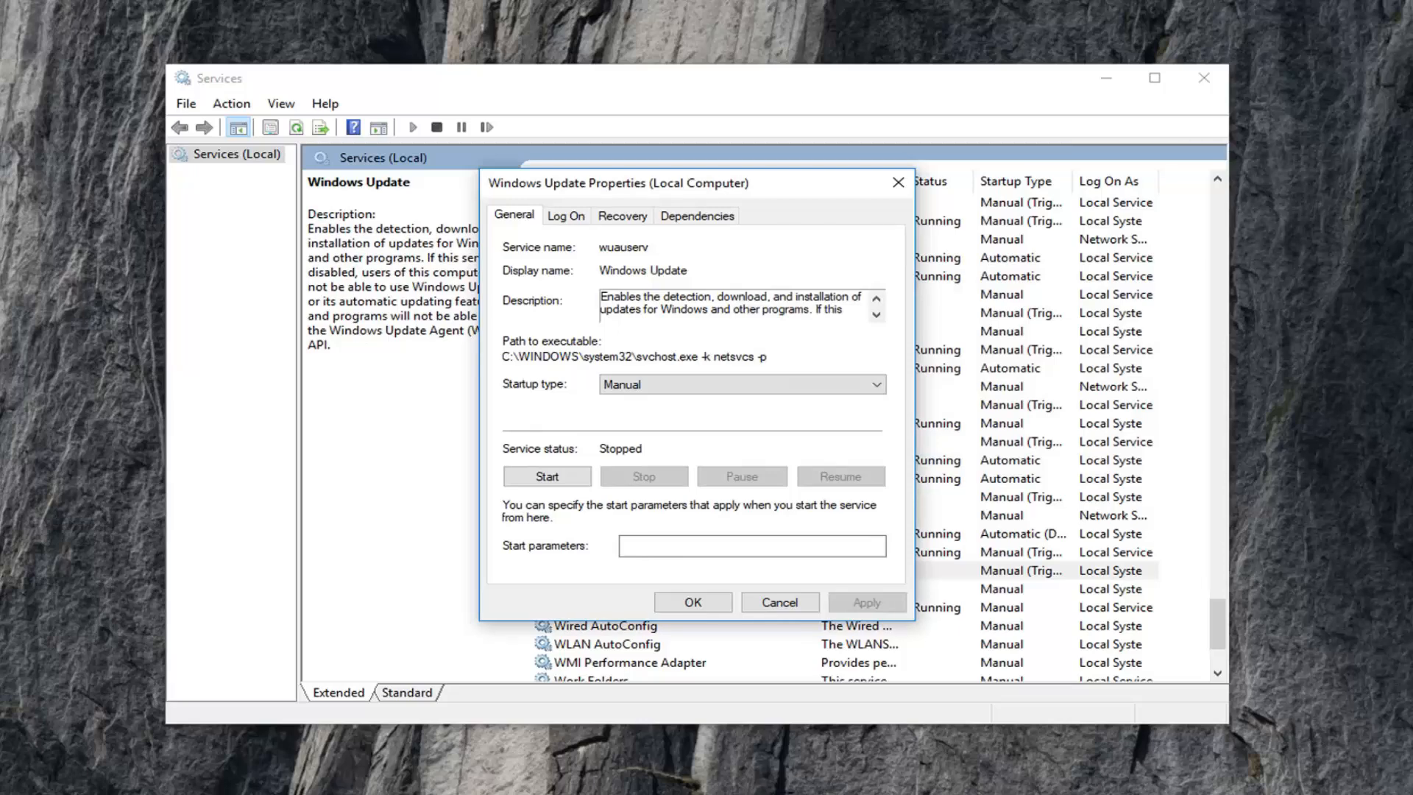
Start the Windows Update service again, accept its properties and close the Services window.
click(547, 476)
click(693, 602)
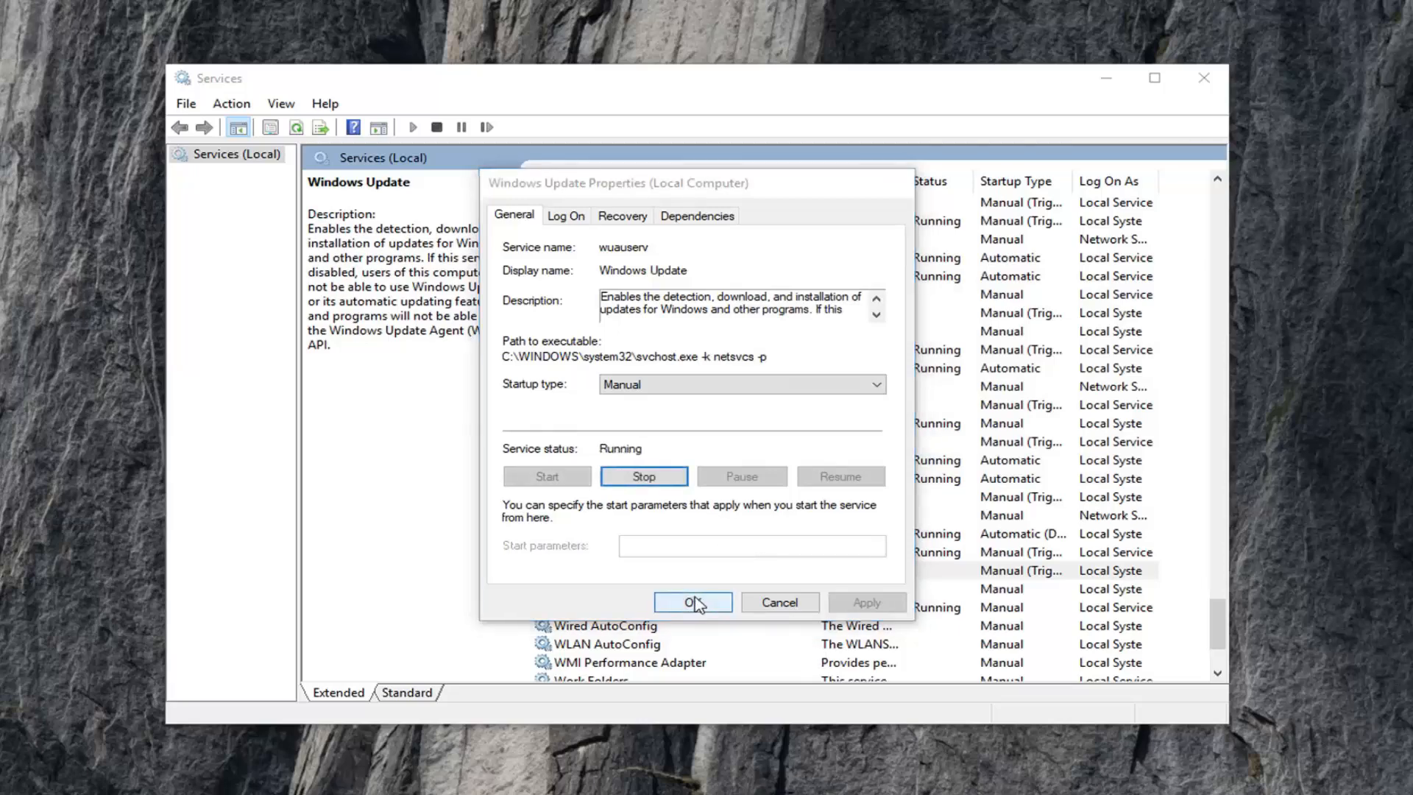
click(1204, 78)
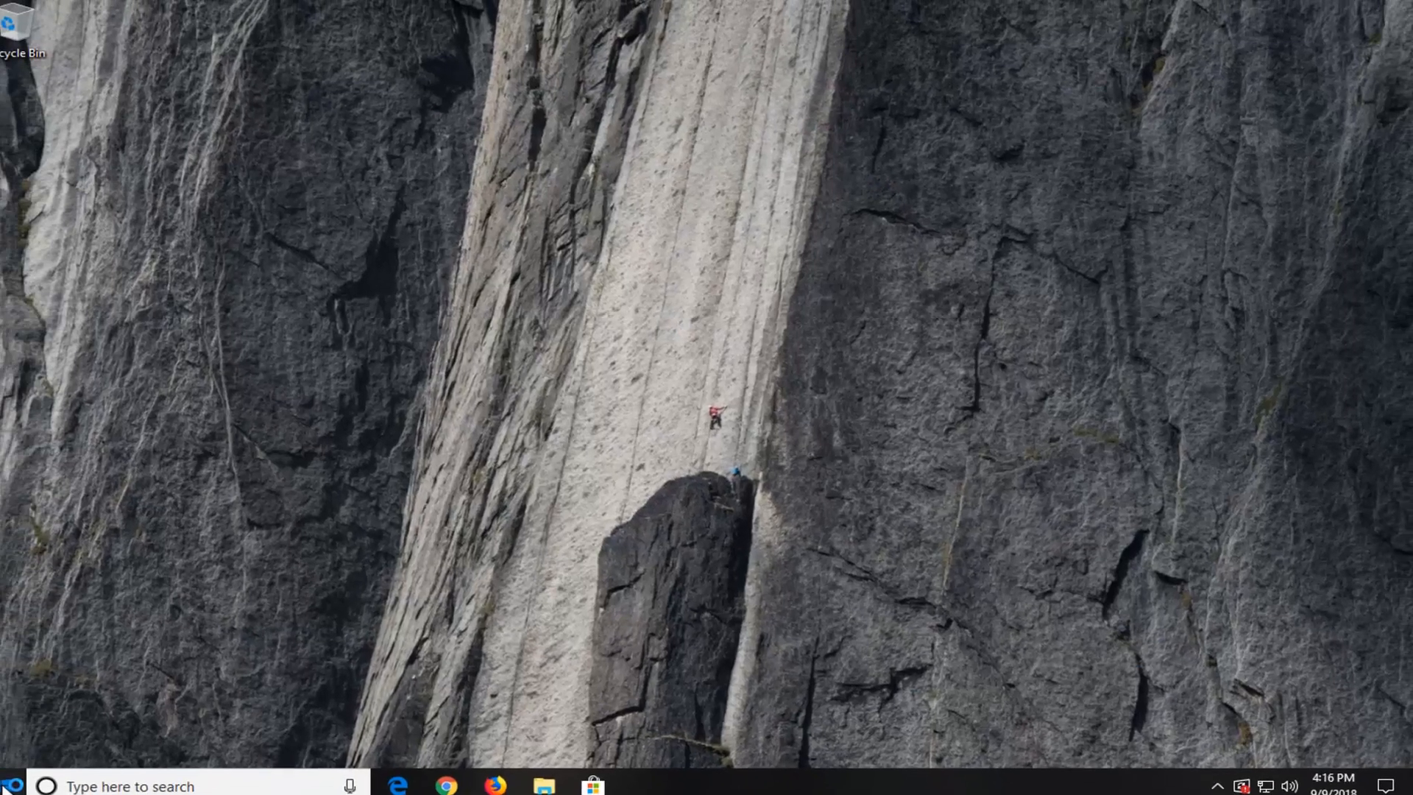
Search Windows for "file explorer" and open File Explorer.
click(24, 780)
text(f)
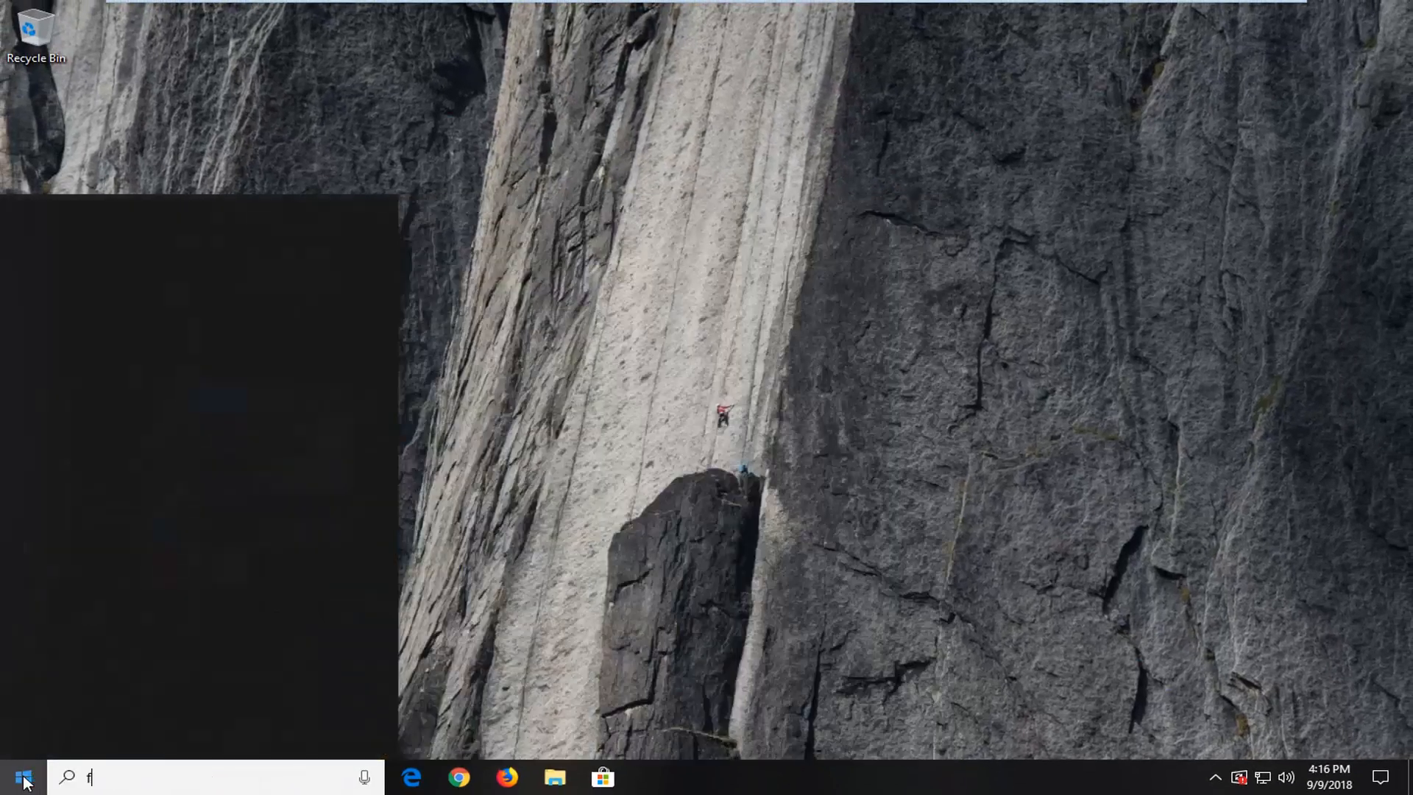
text(ile explorer)
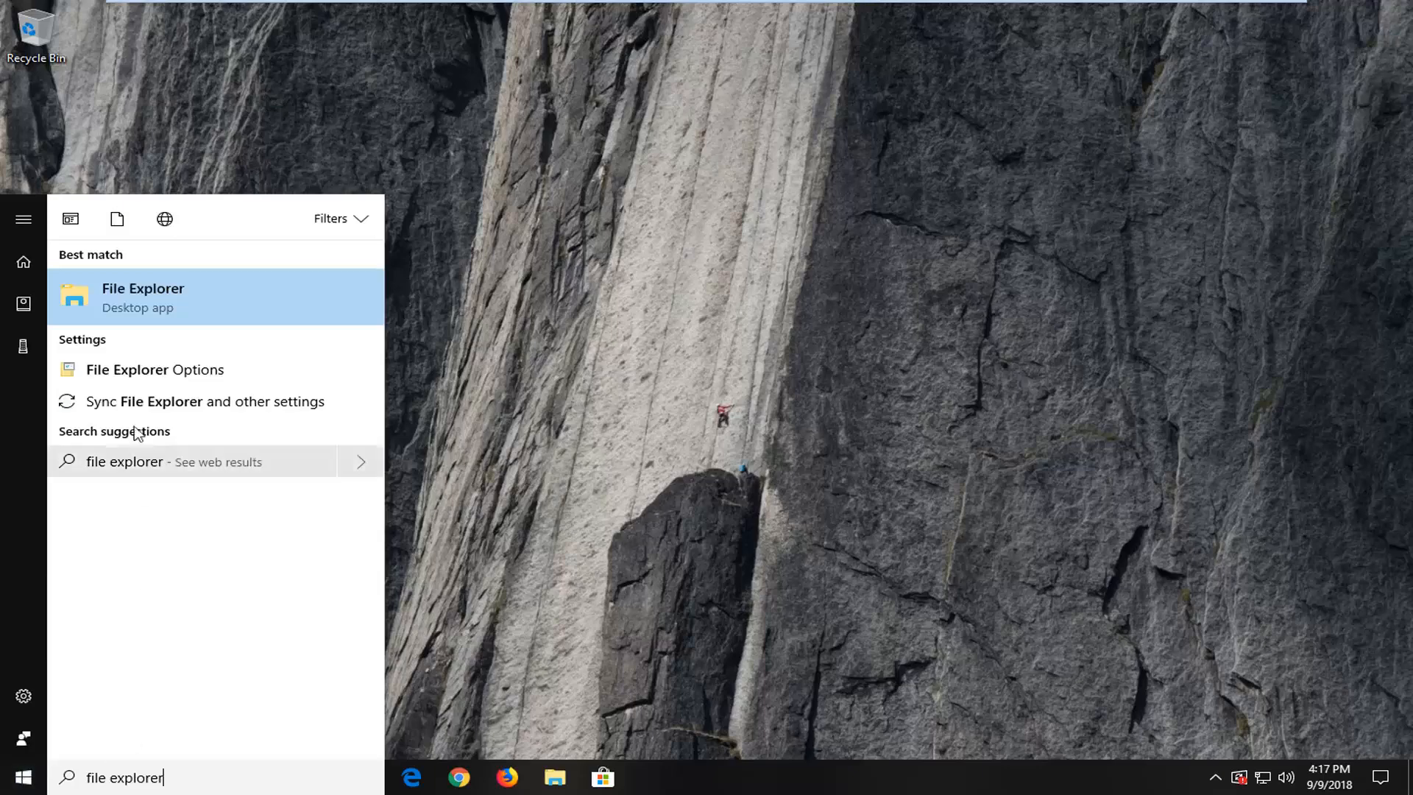
click(188, 304)
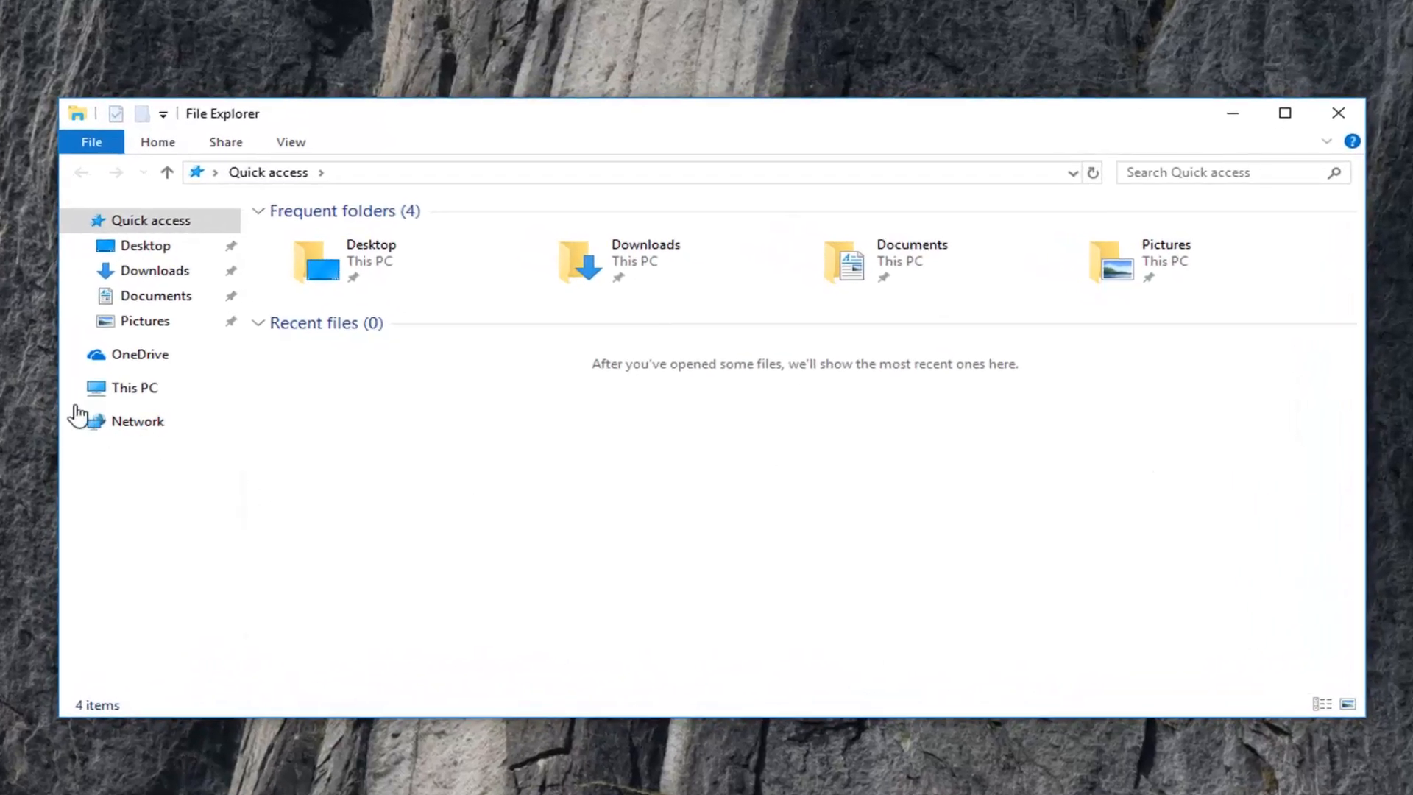
Browse from This PC to the folder C:\Windows\SoftwareDistribution\Download.
click(124, 395)
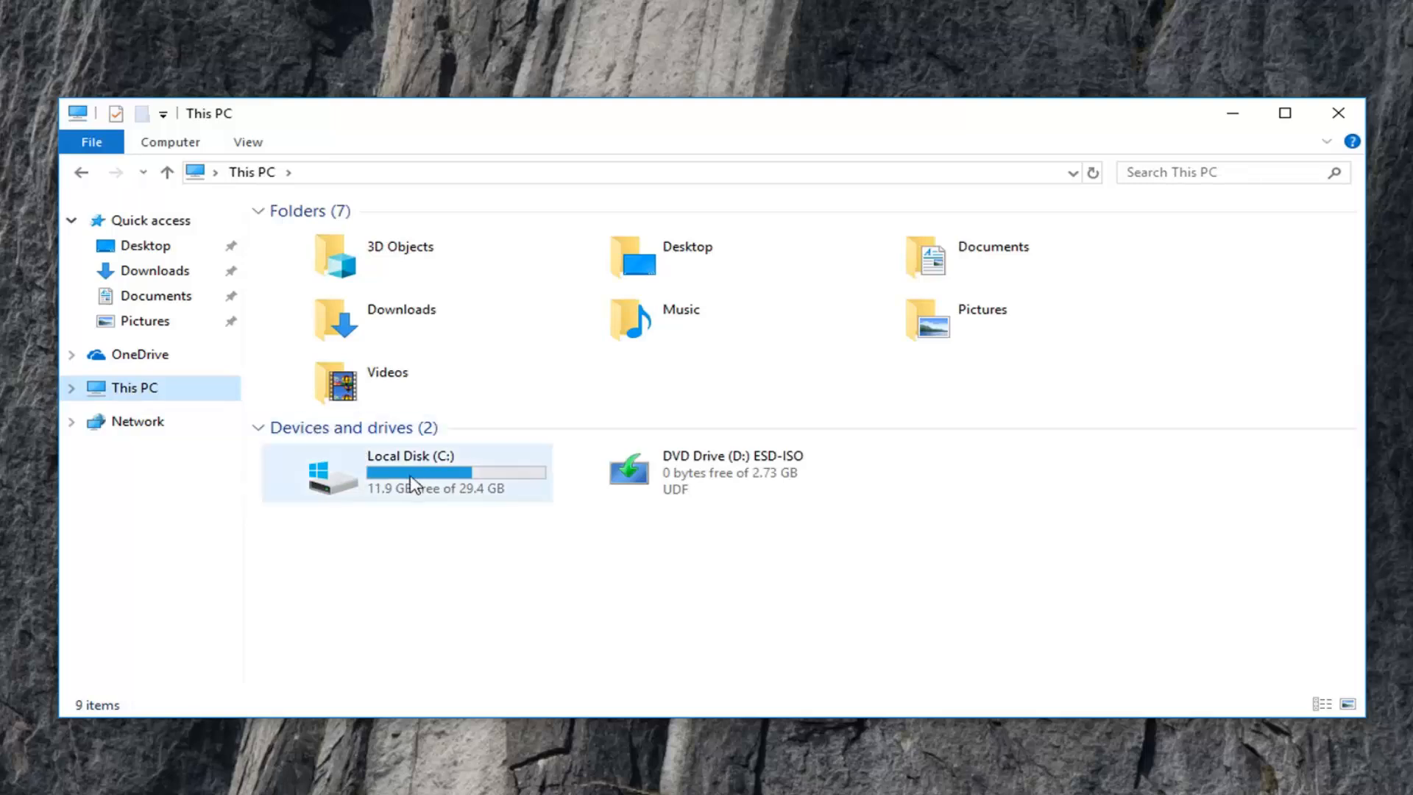
mouse_move(415, 480)
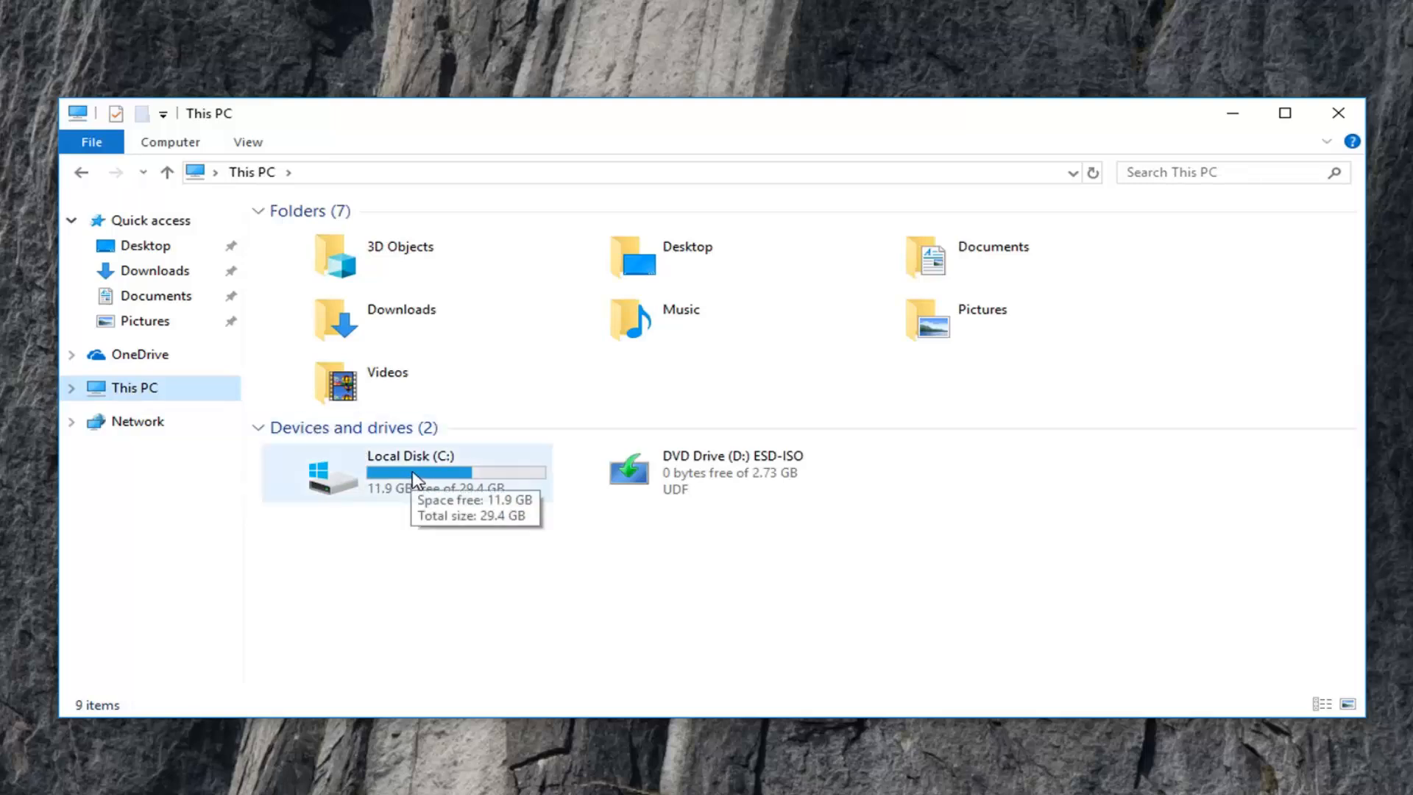
double_click(366, 489)
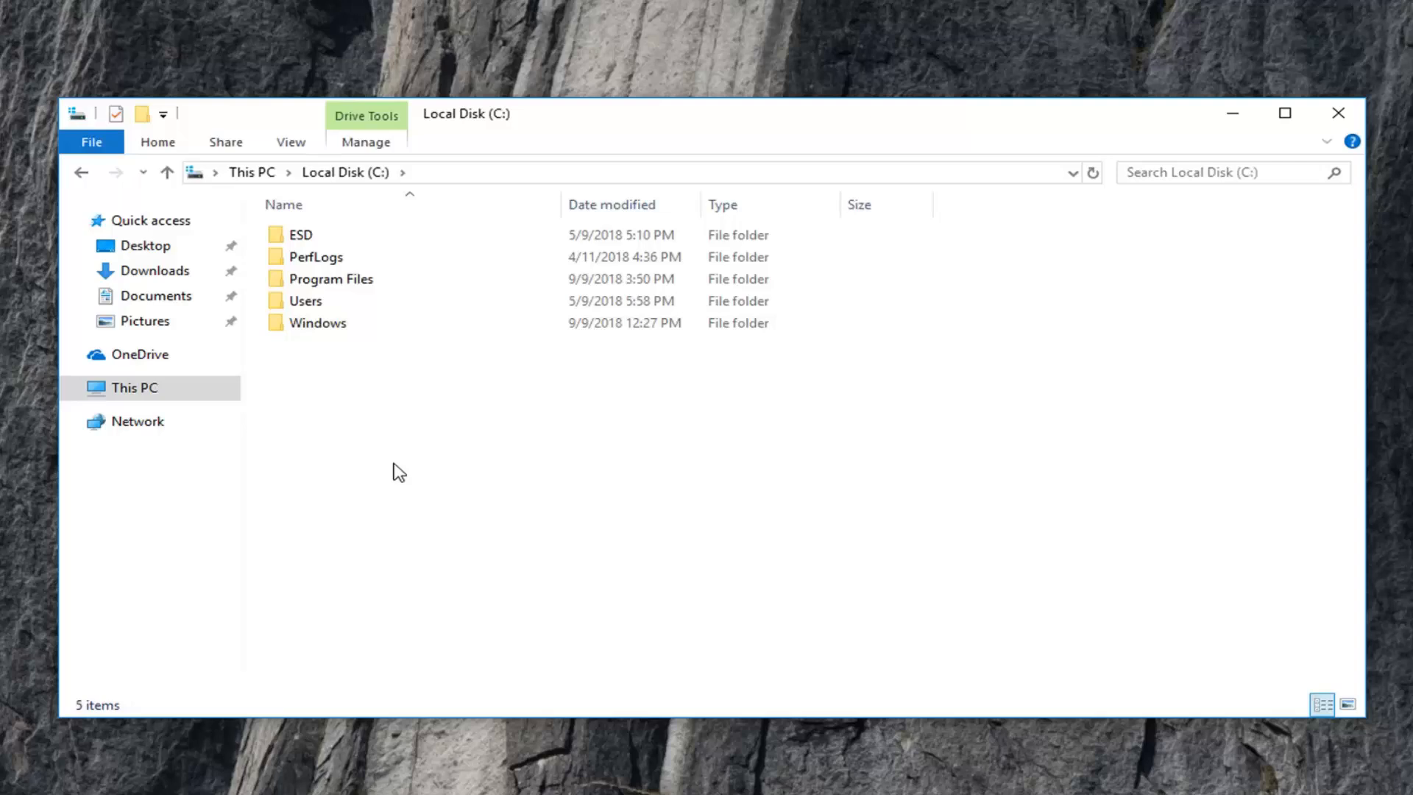
double_click(321, 324)
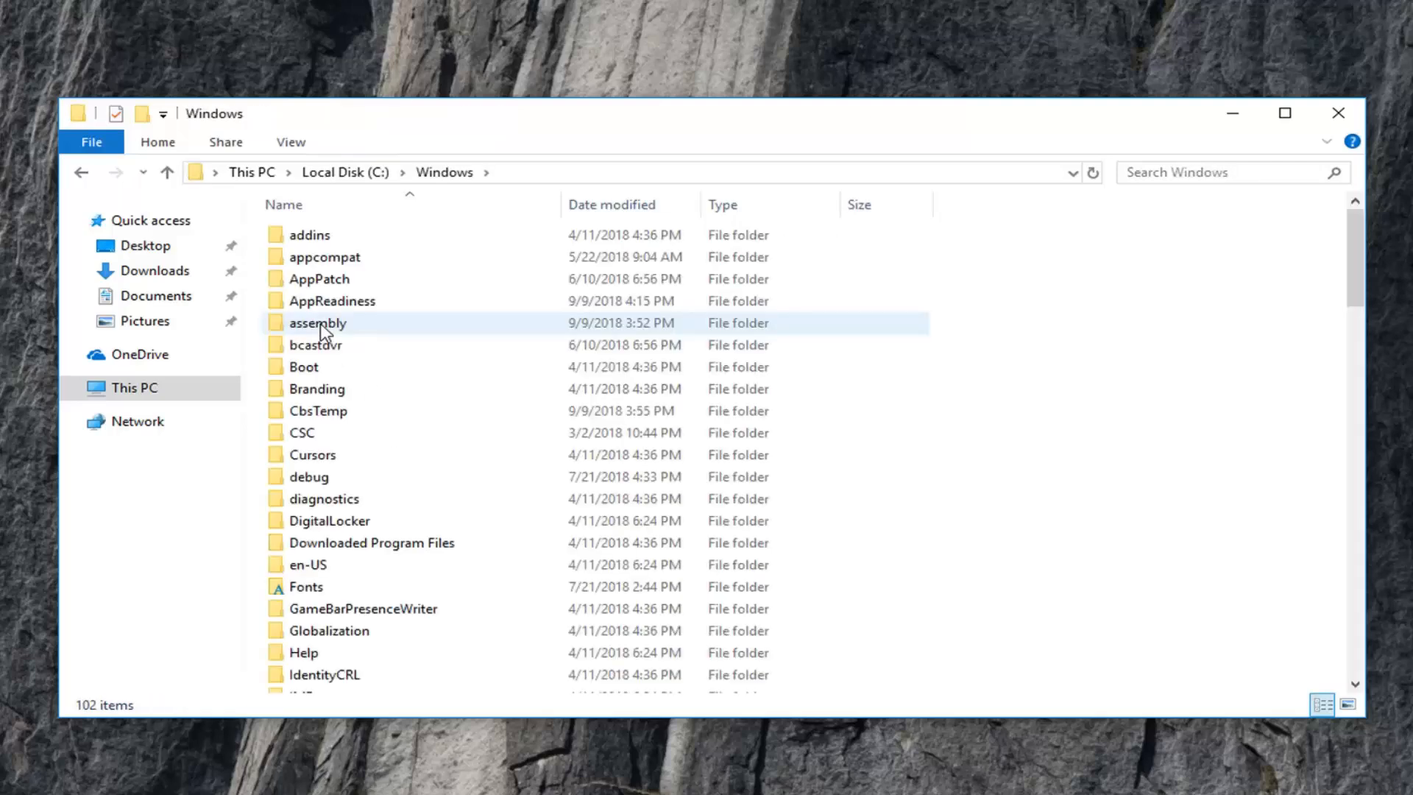
scroll(401, 410, down, 11)
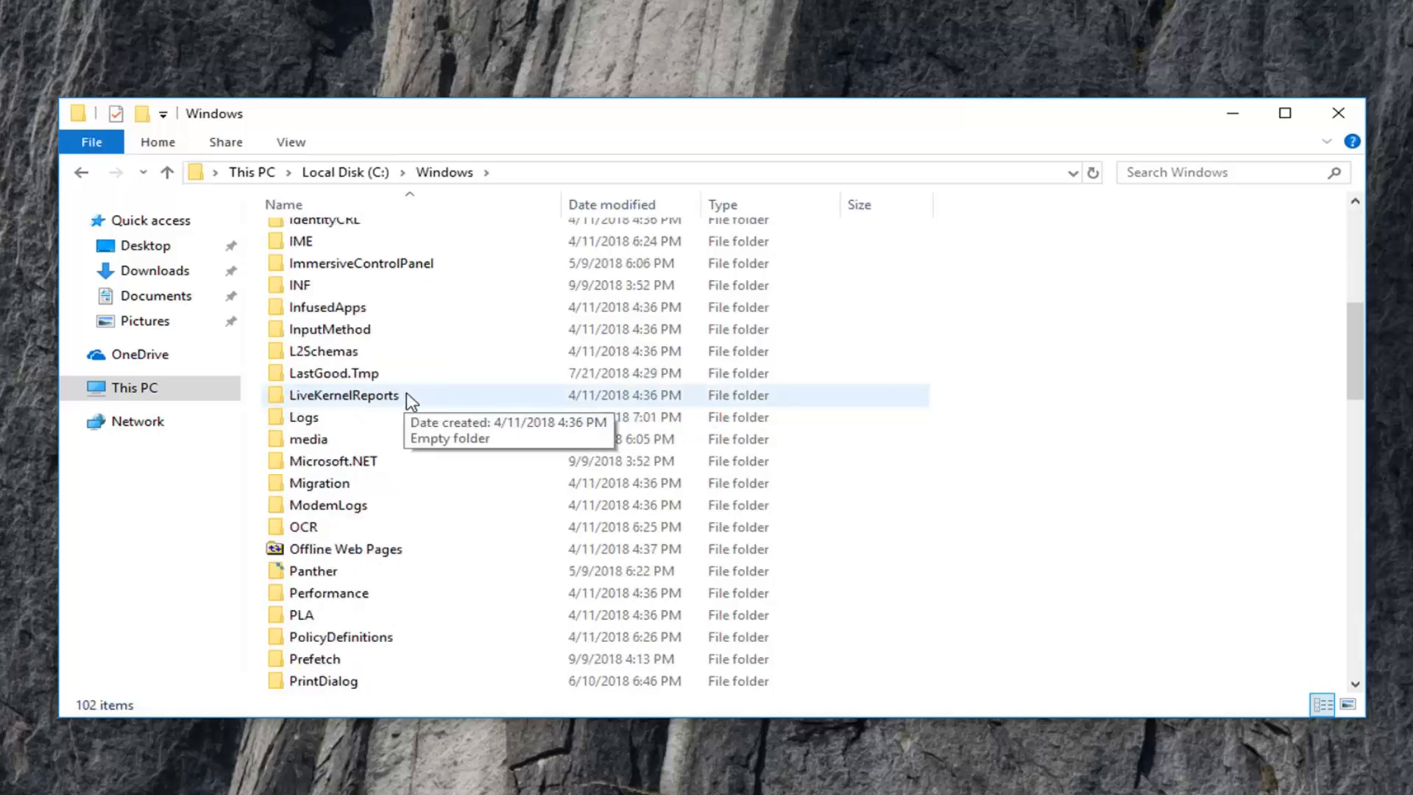
scroll(409, 429, down, 3)
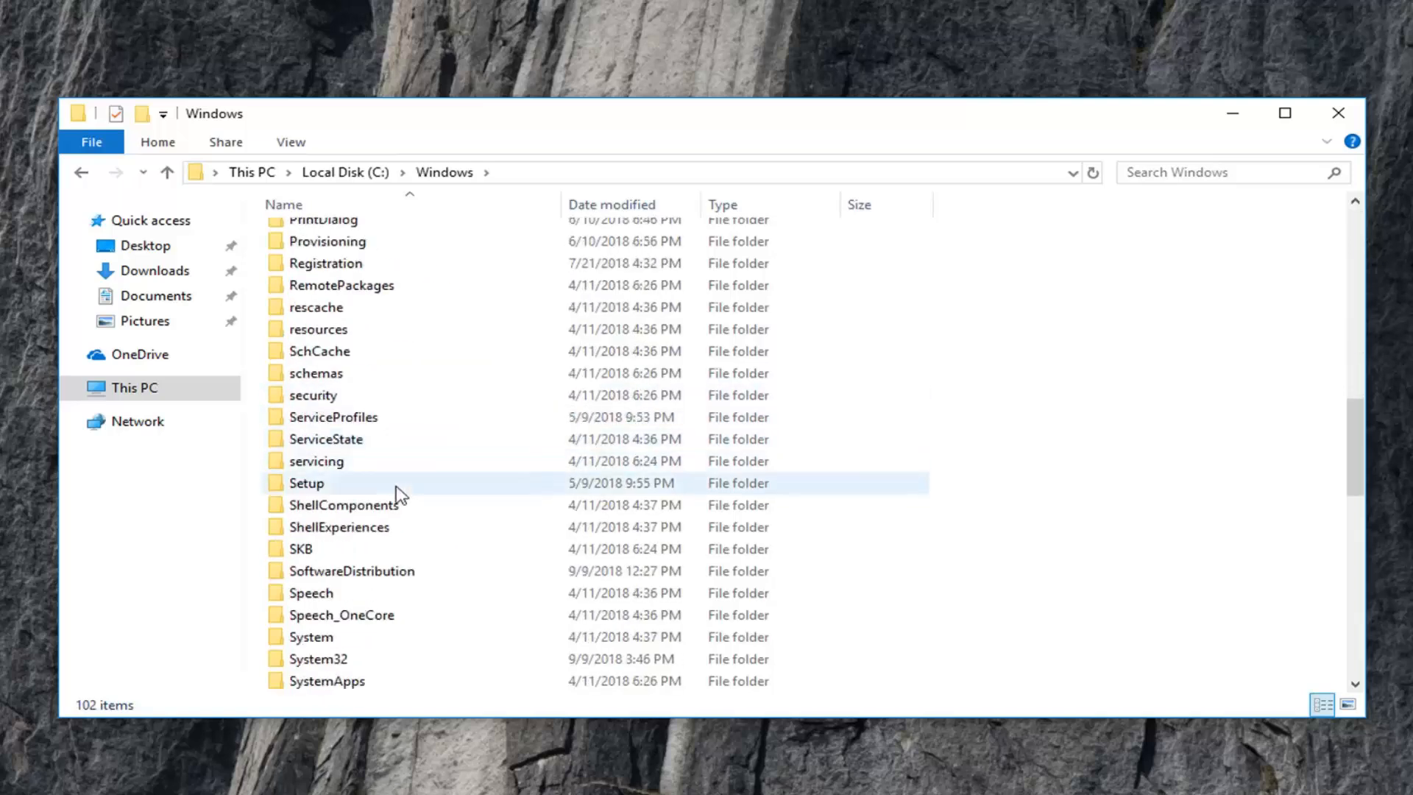
double_click(362, 580)
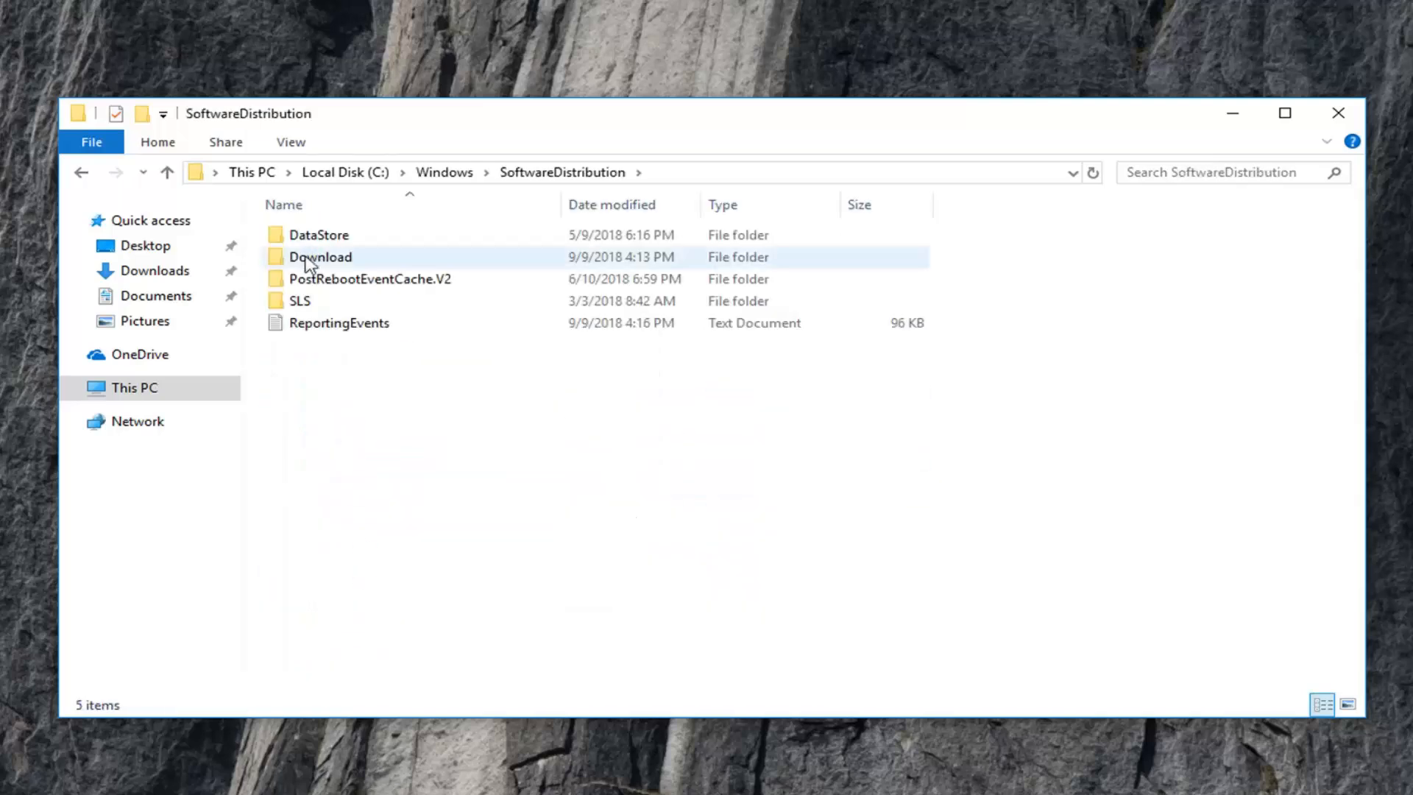
double_click(329, 265)
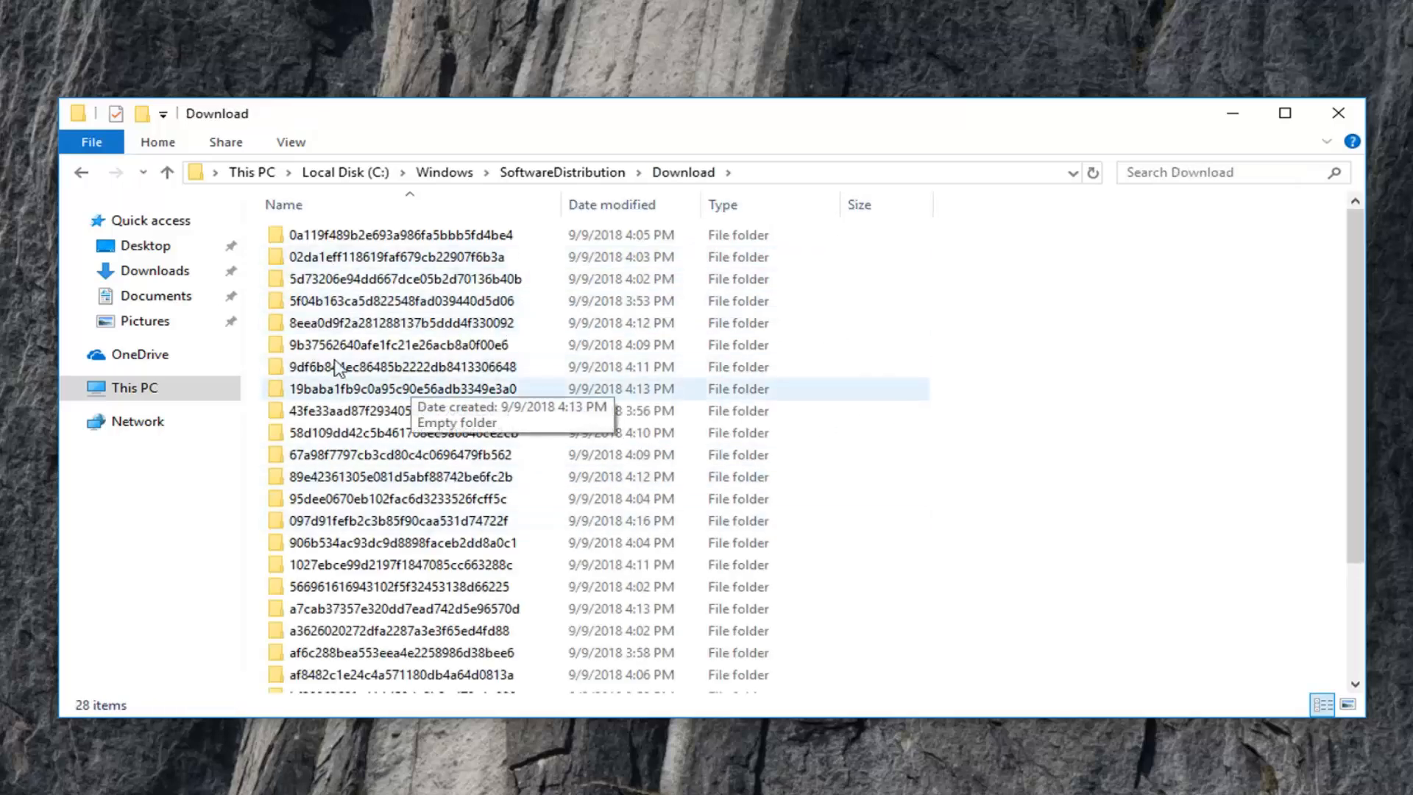
Delete everything in the Download folder, granting administrator permission for all current items, and close File Explorer.
drag(1094, 240, 515, 711)
scroll(556, 472, up, 3)
right_click(427, 298)
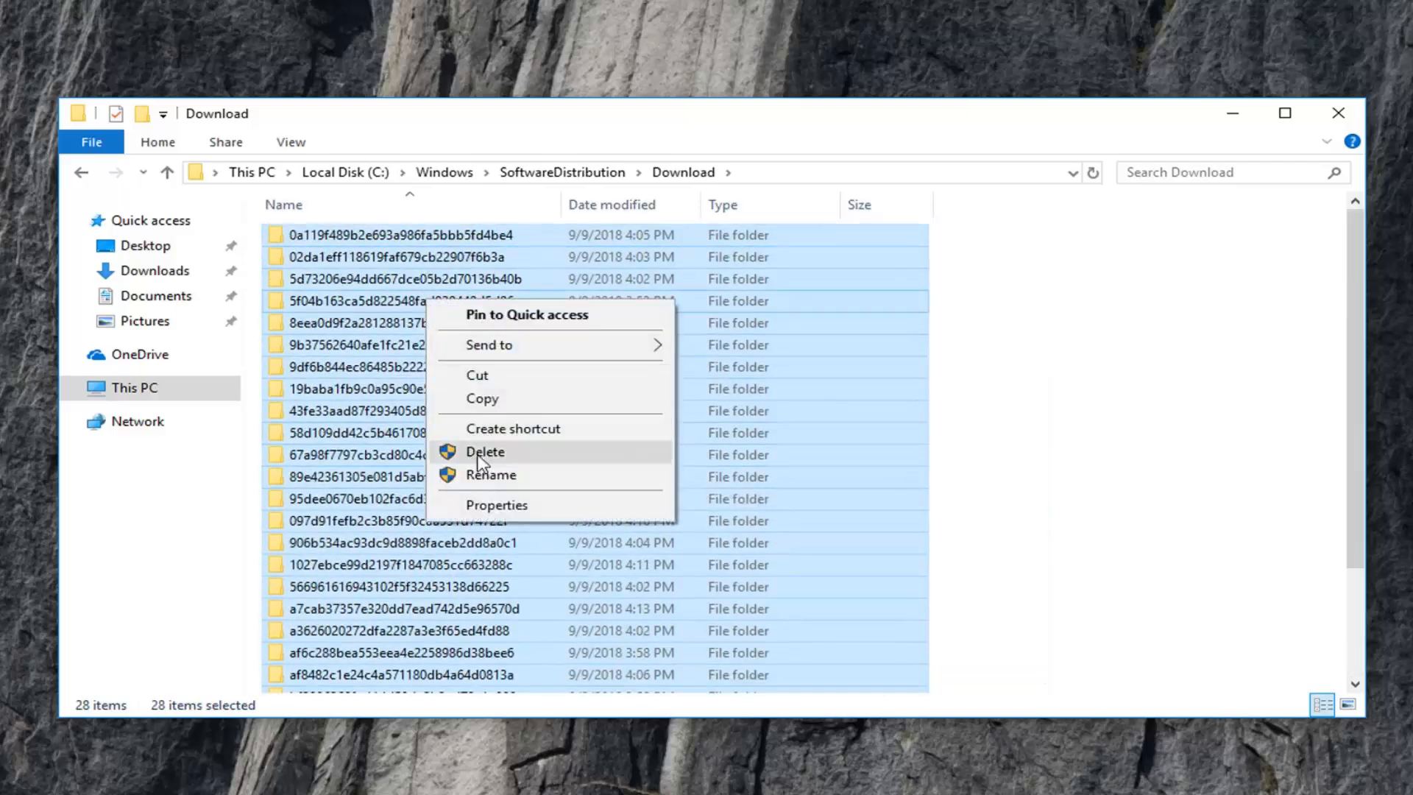
click(479, 460)
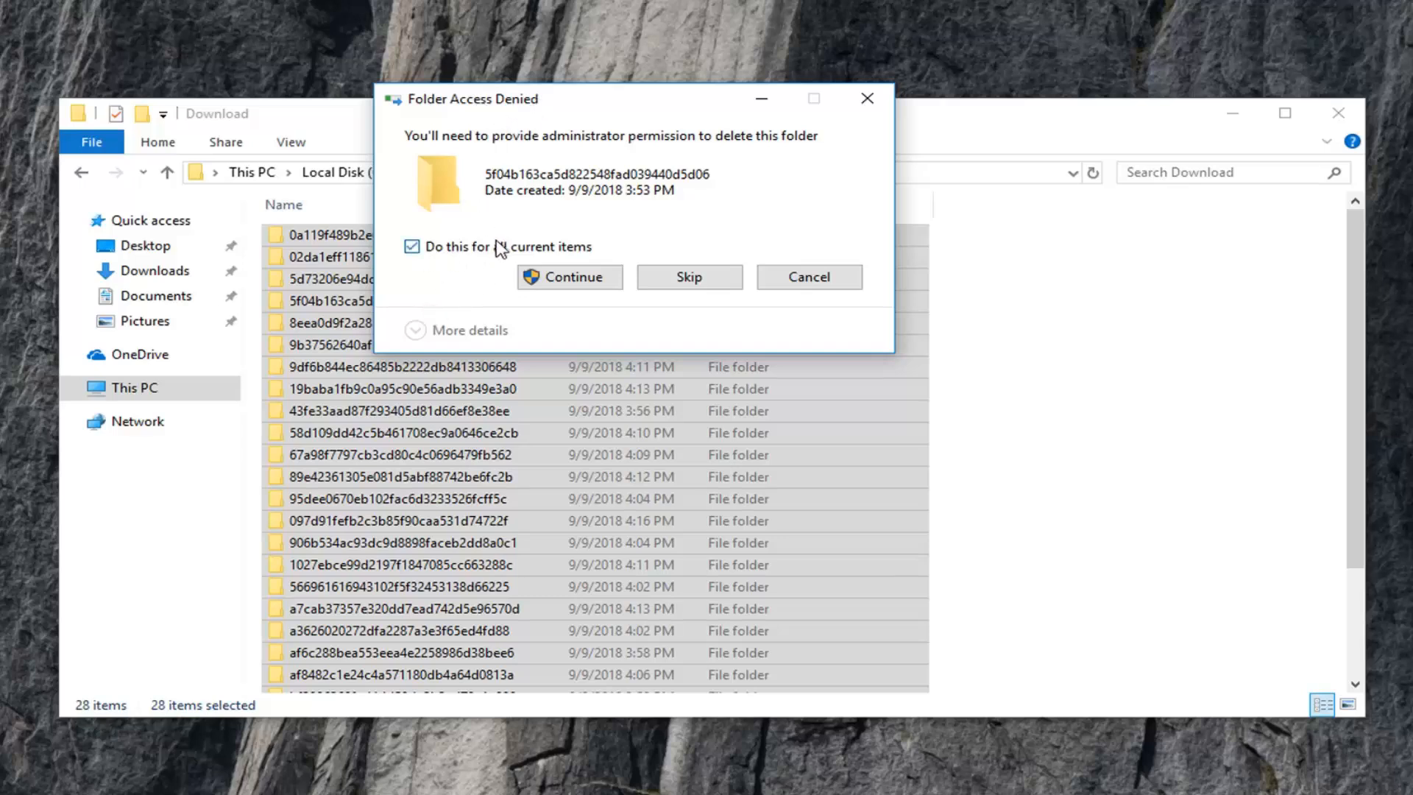
click(568, 279)
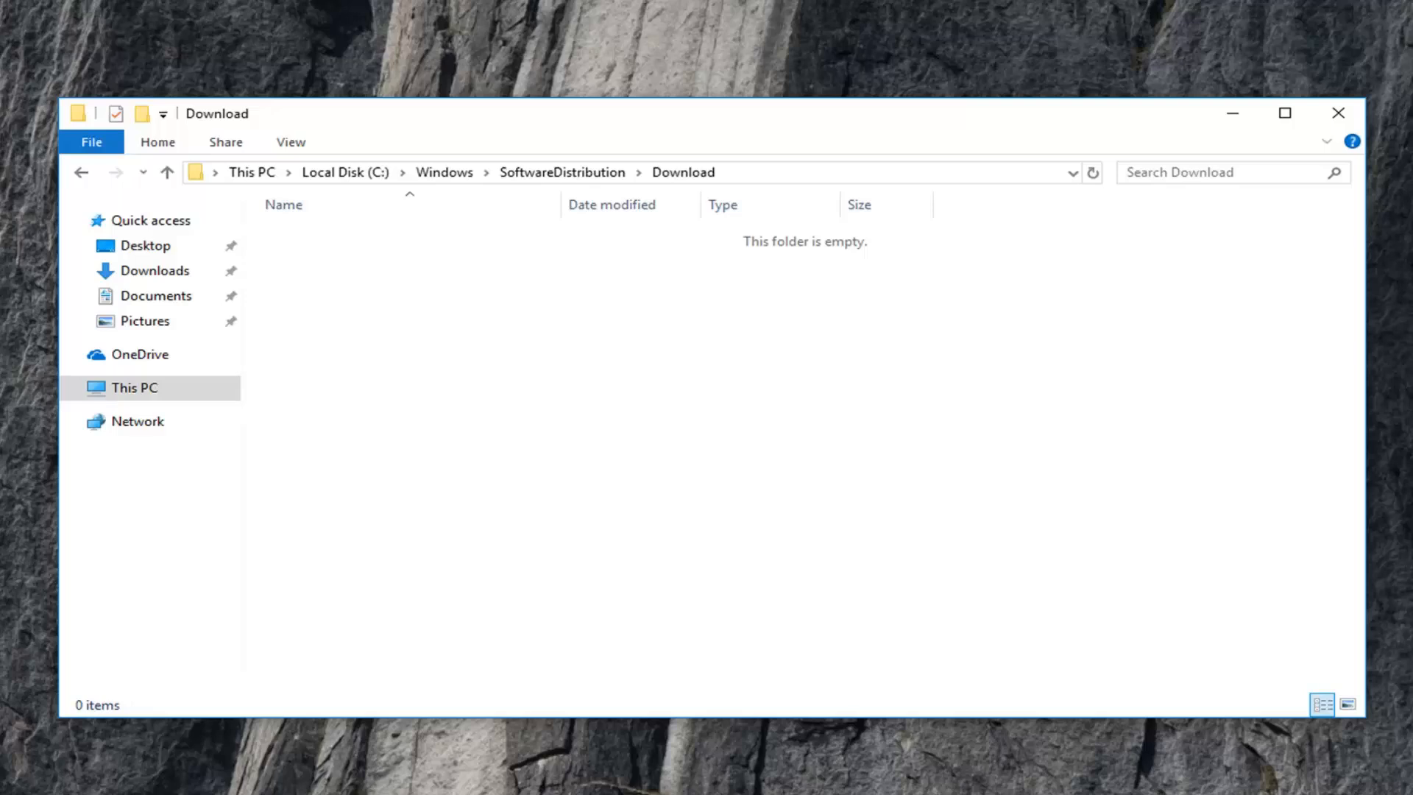
click(1338, 112)
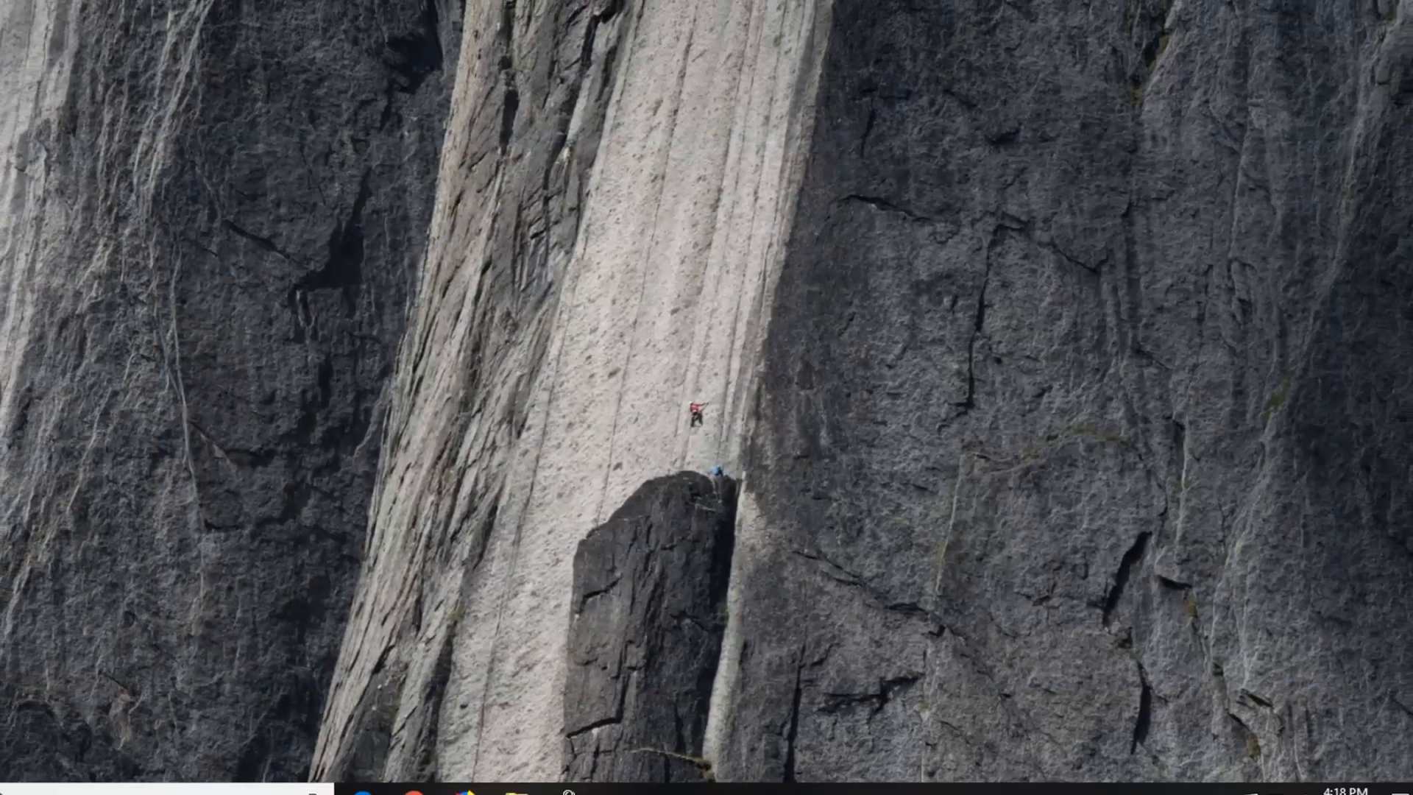